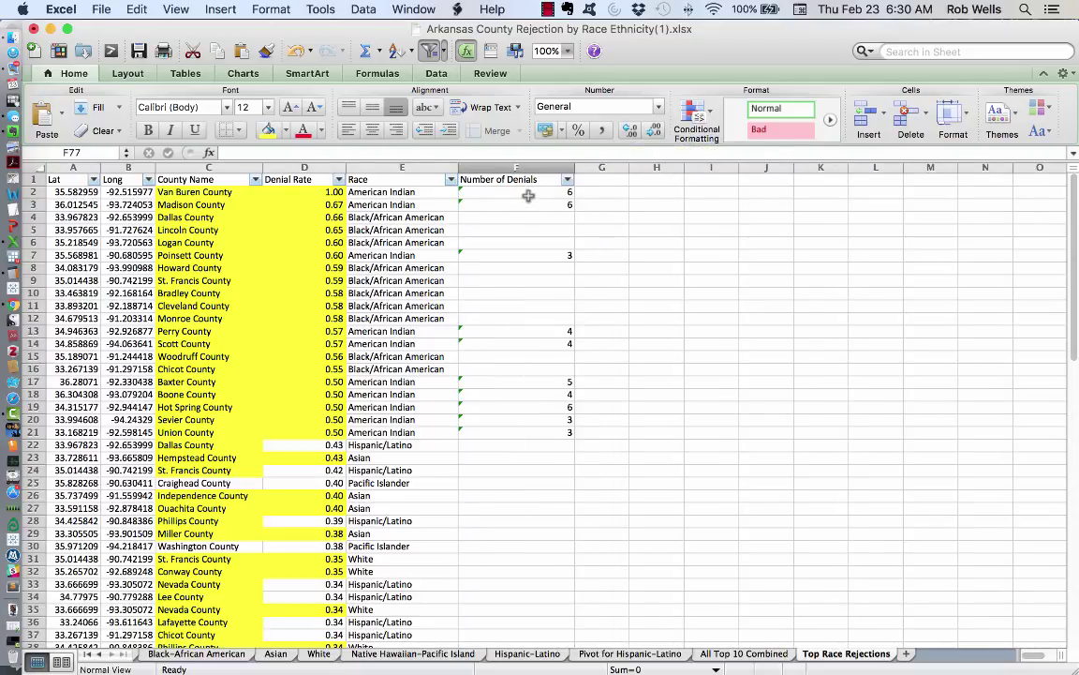
Examine the VLOOKUP formula in cell F2 of the Number of Denials column for Van Buren County
left_click(528, 194)
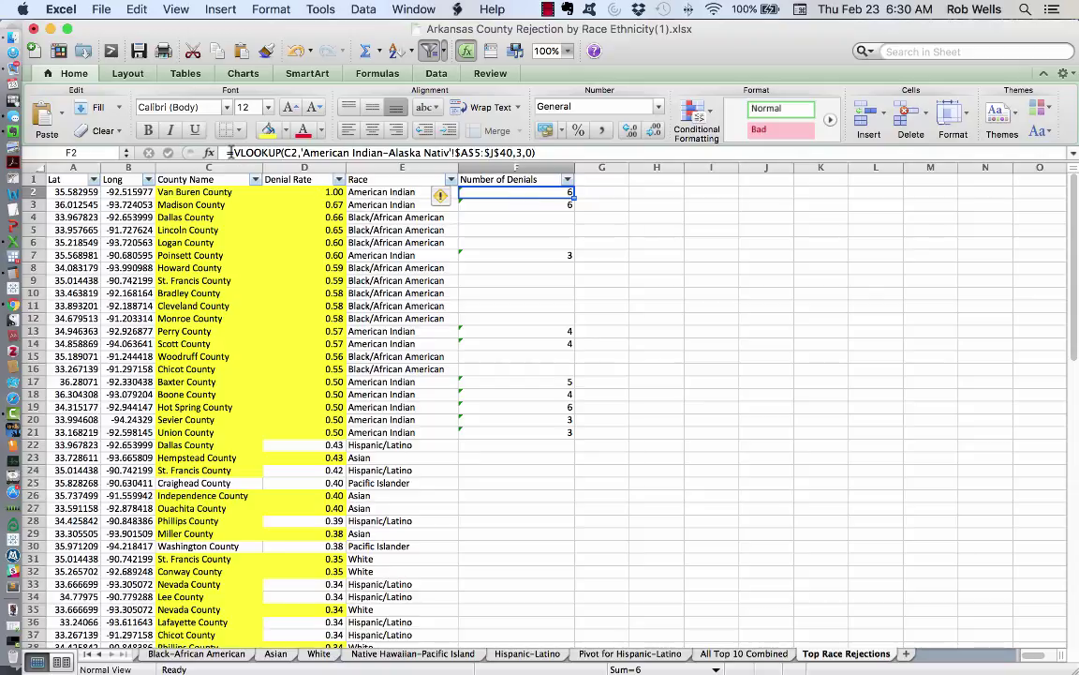
left_click_drag(220, 152, 553, 157)
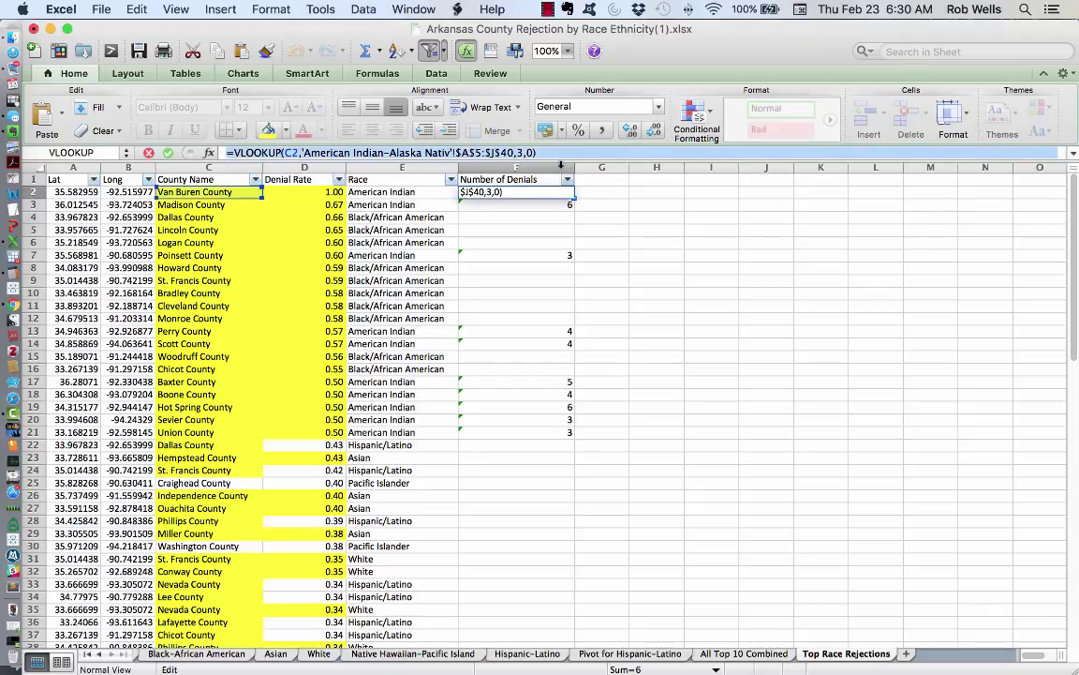
scroll(561, 164, "right", 2)
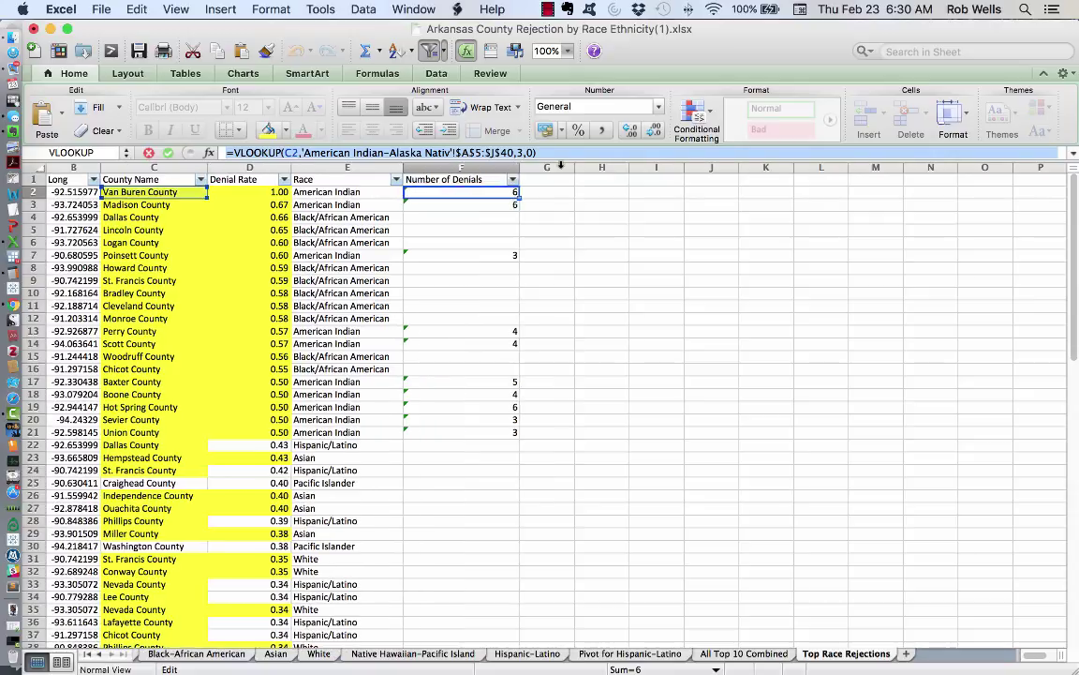
scroll(506, 195, "left", 1)
scroll(491, 199, "left", 1)
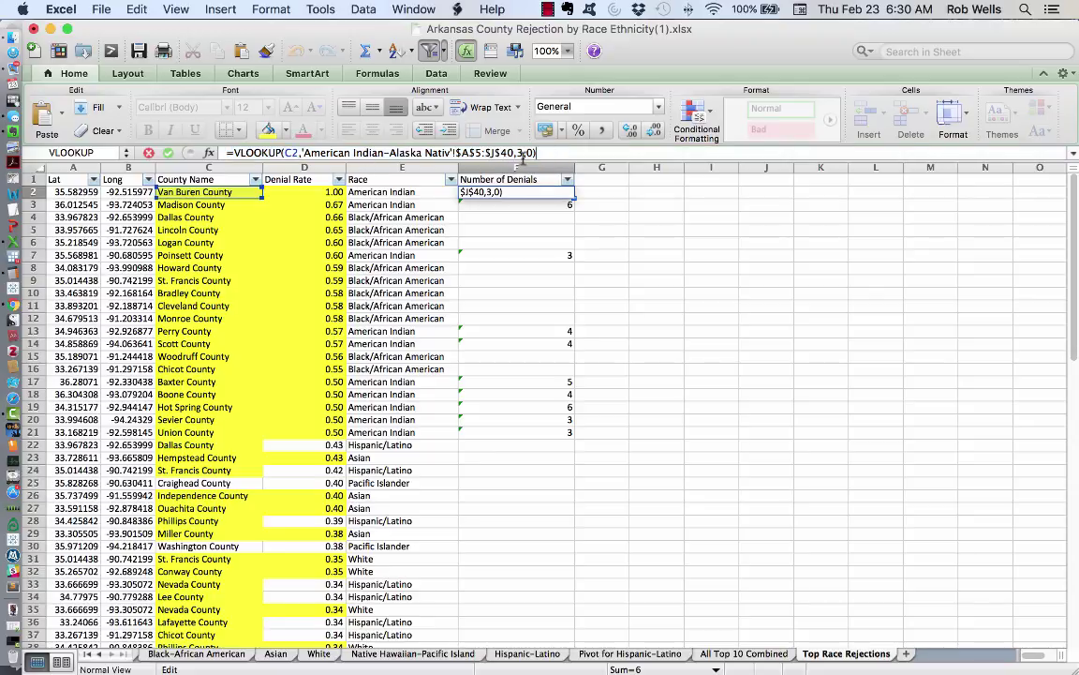
key("Return")
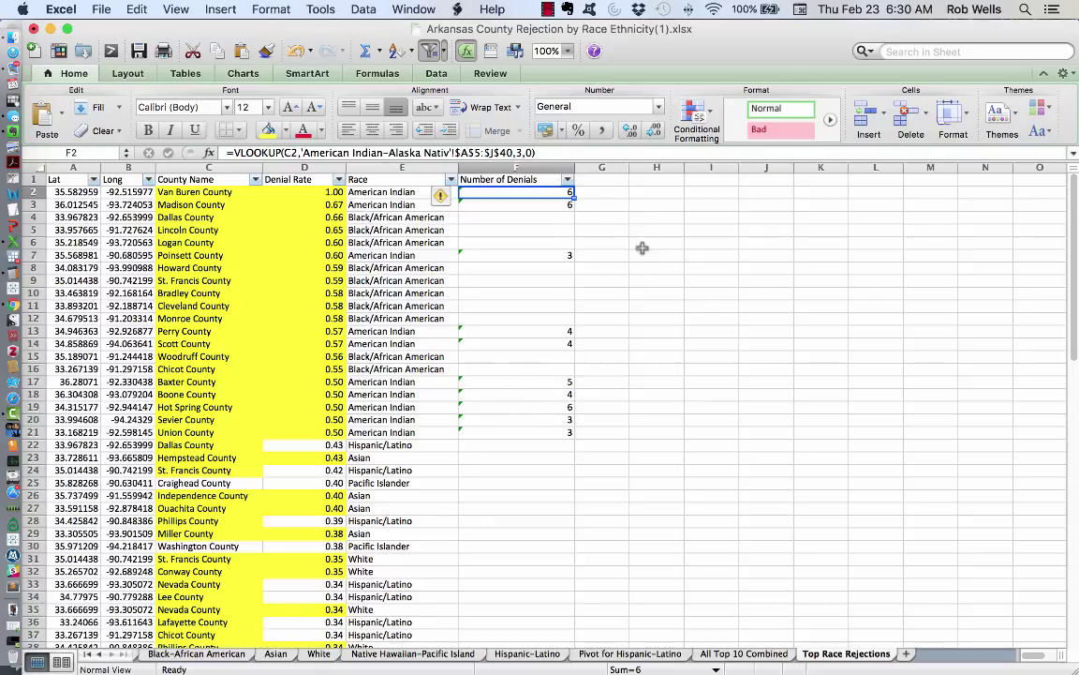
left_click(600, 204)
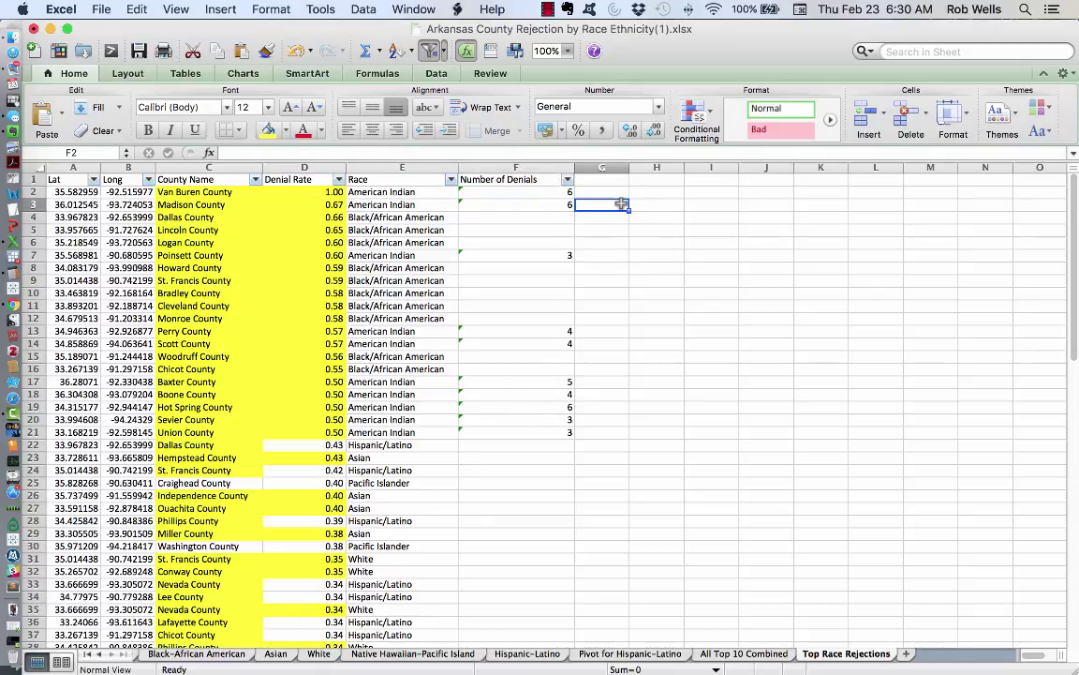
Check Van Buren County's denied applications on the American Indian-Alaska Nativ sheet and view All Top 10 Combined, returning to Top Race Rejections
left_click(92, 654)
left_click(202, 655)
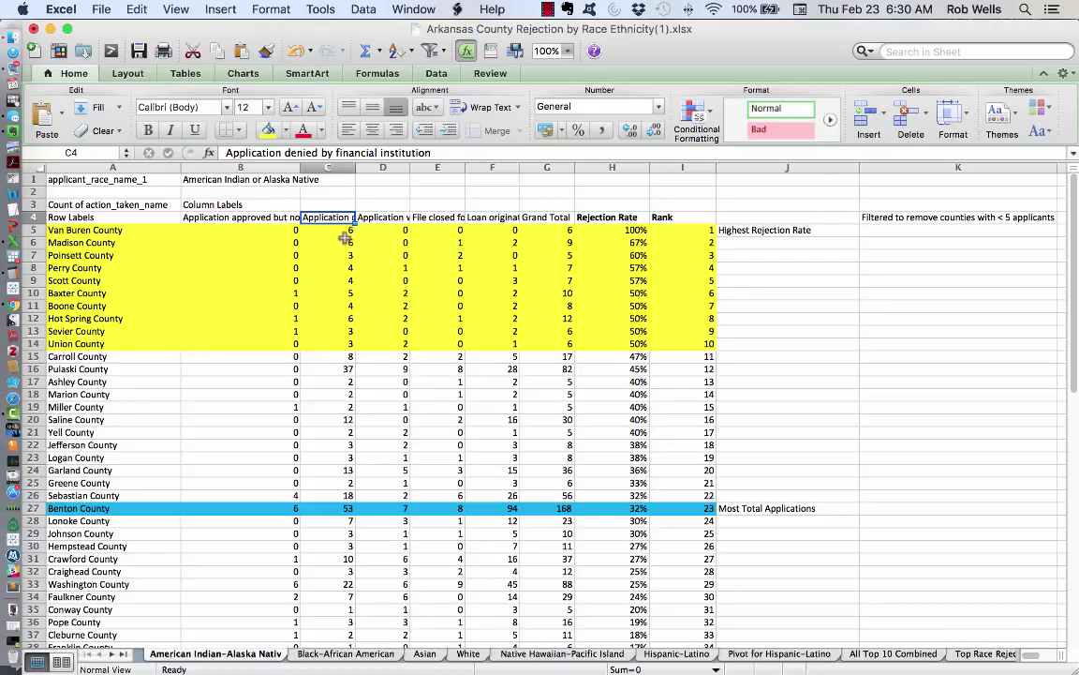
left_click(312, 230)
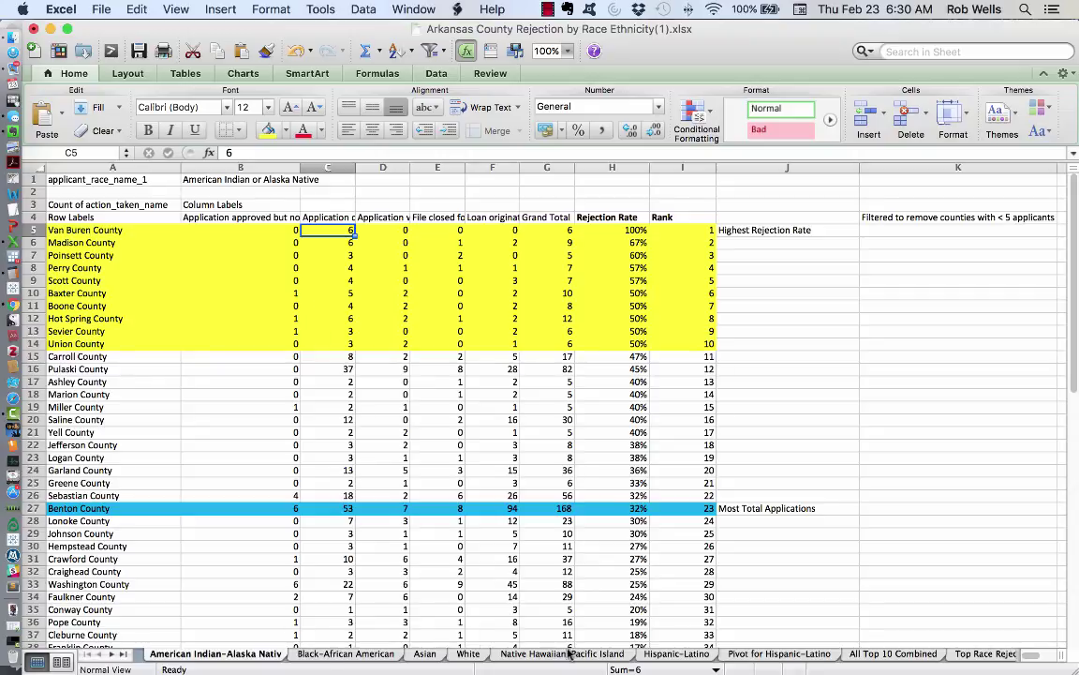
left_click(111, 653)
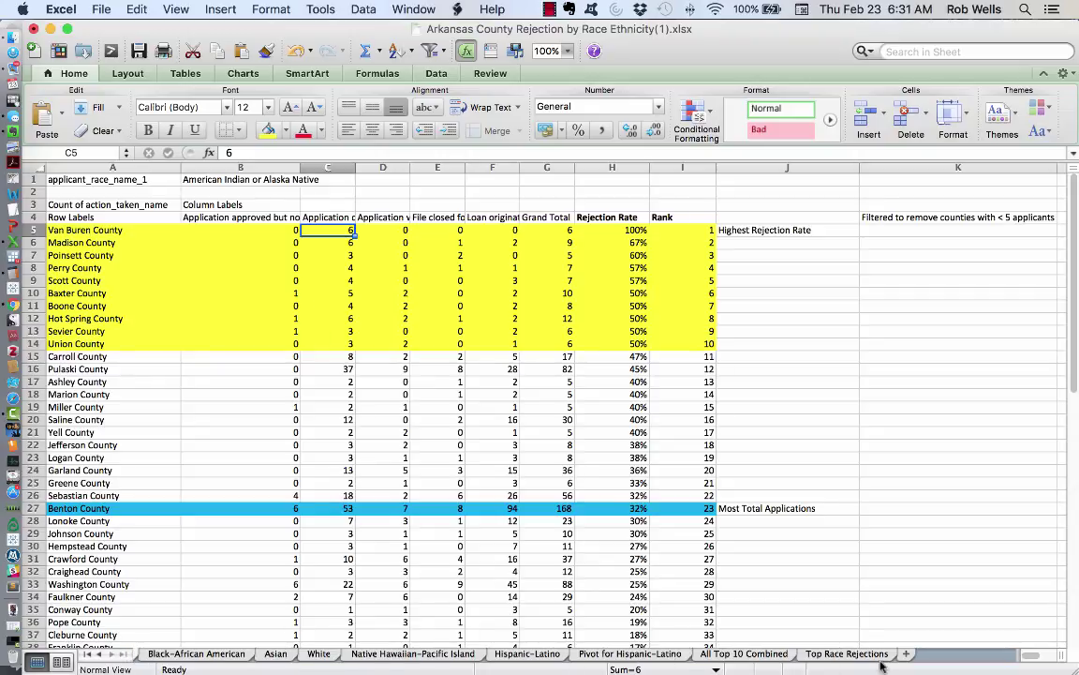
left_click(848, 653)
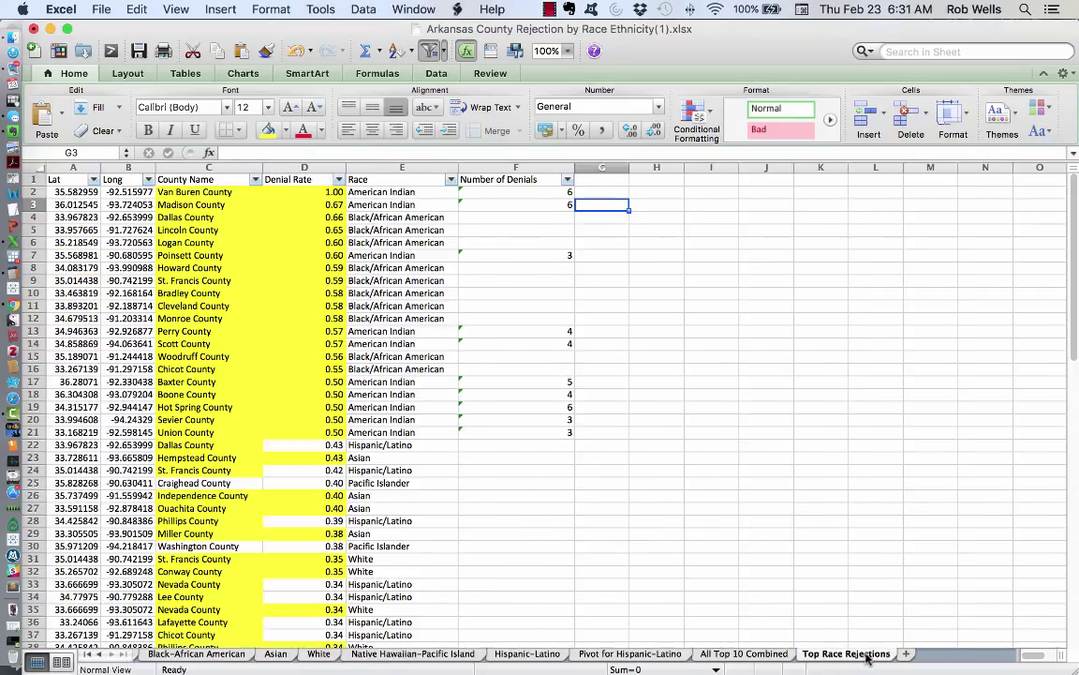
left_click(537, 194)
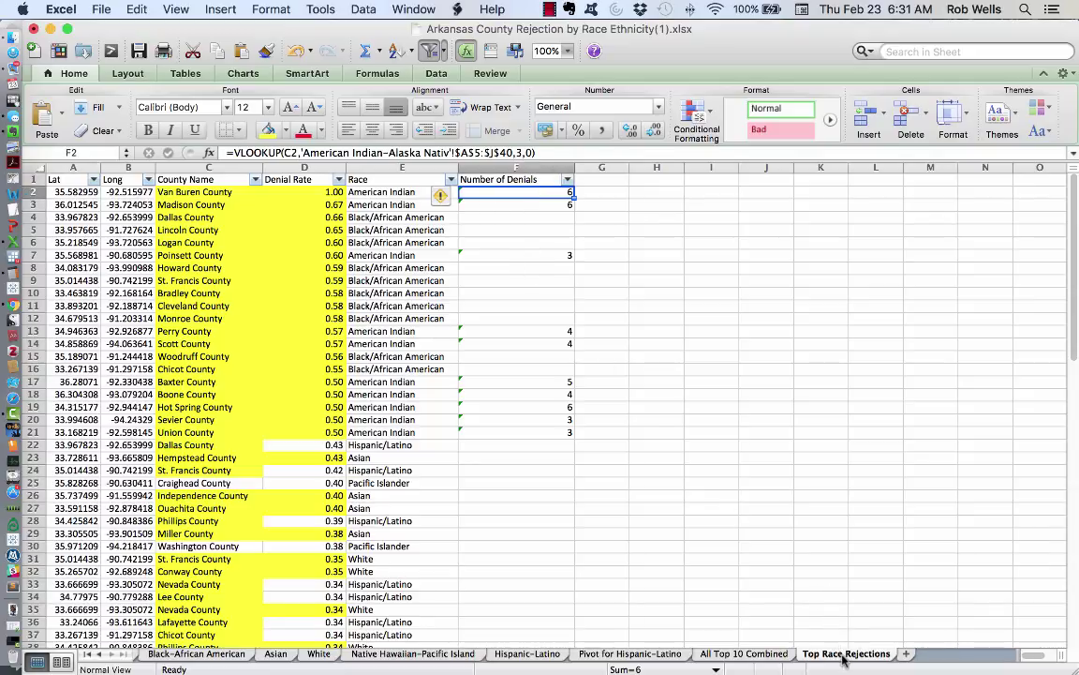
left_click(739, 653)
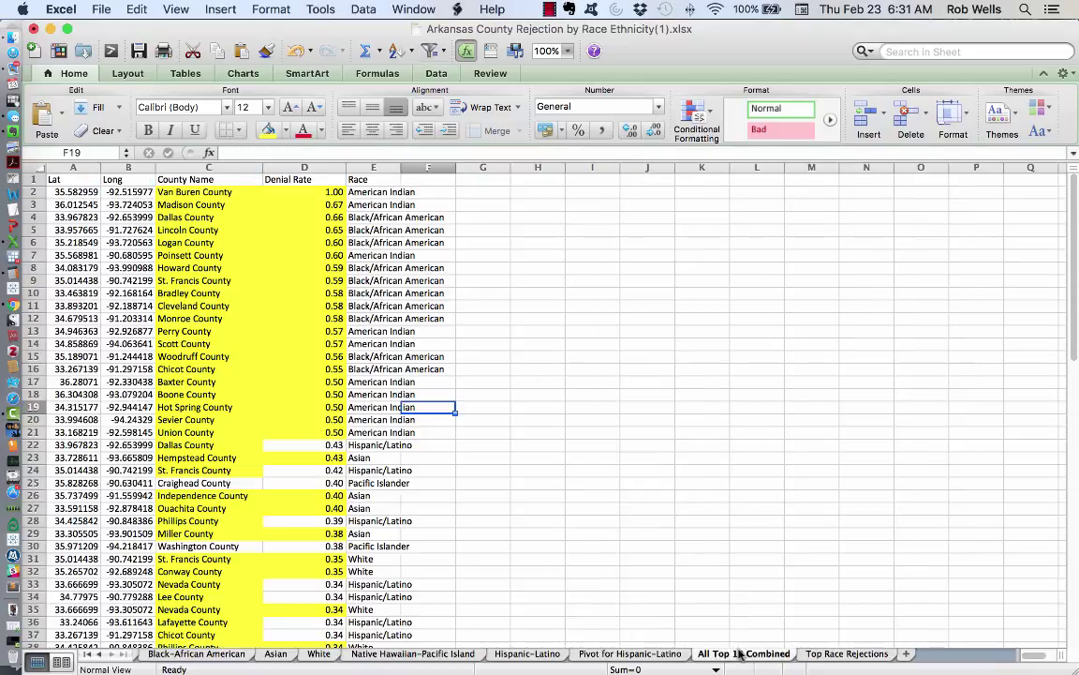
left_click(846, 653)
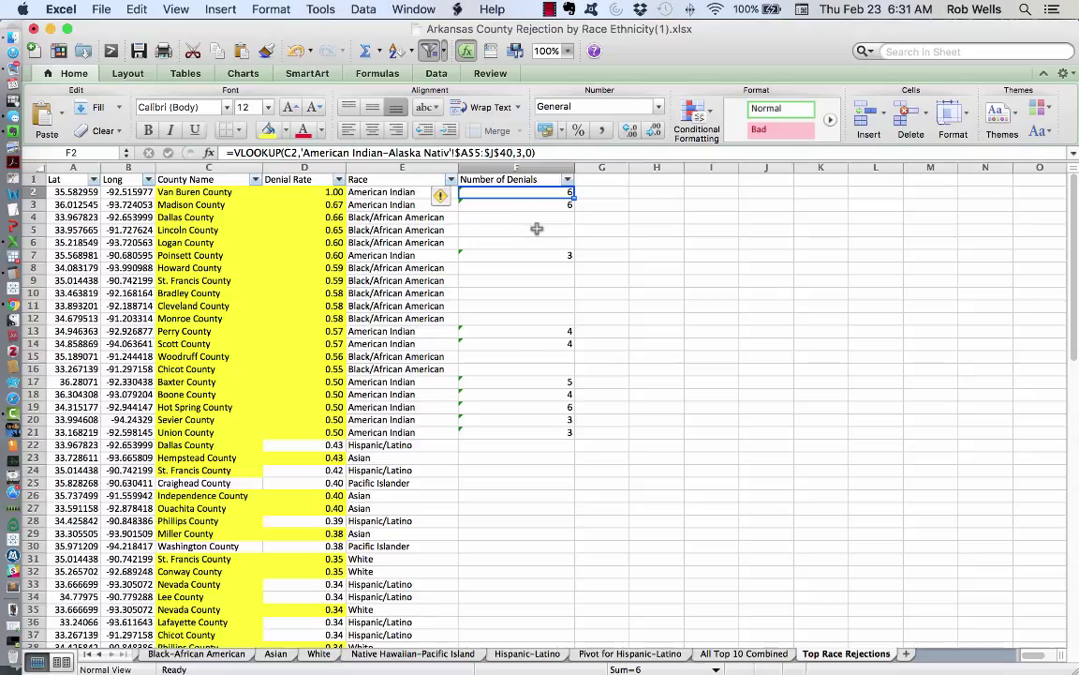
Filter the Race column to show only American Indian rows
left_click(450, 179)
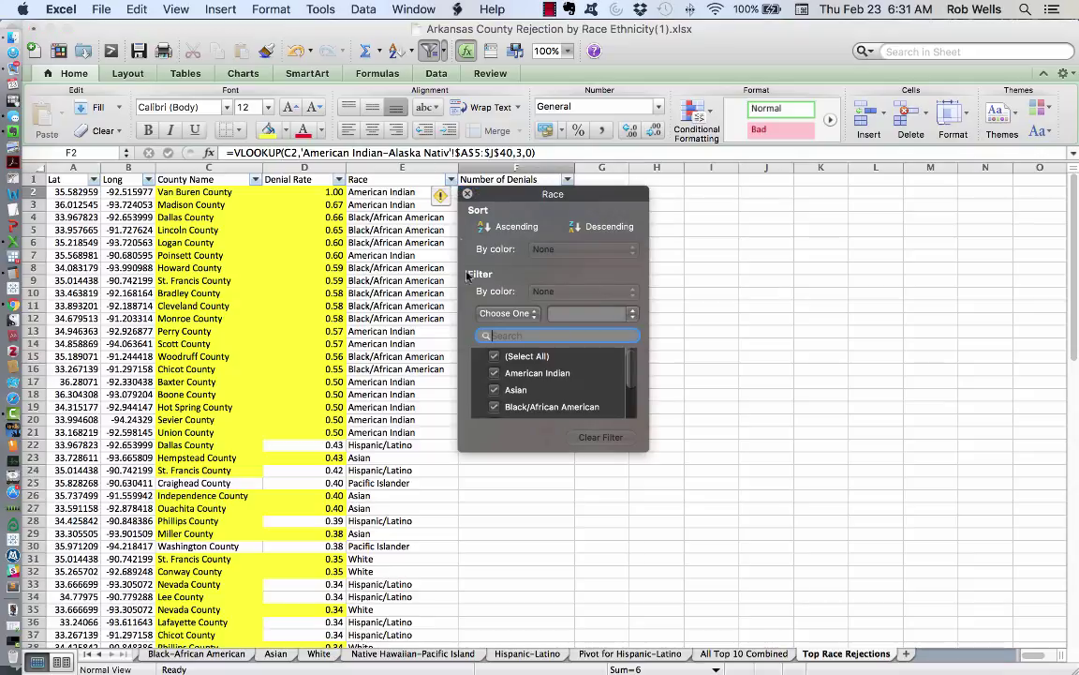
left_click(494, 356)
left_click(493, 373)
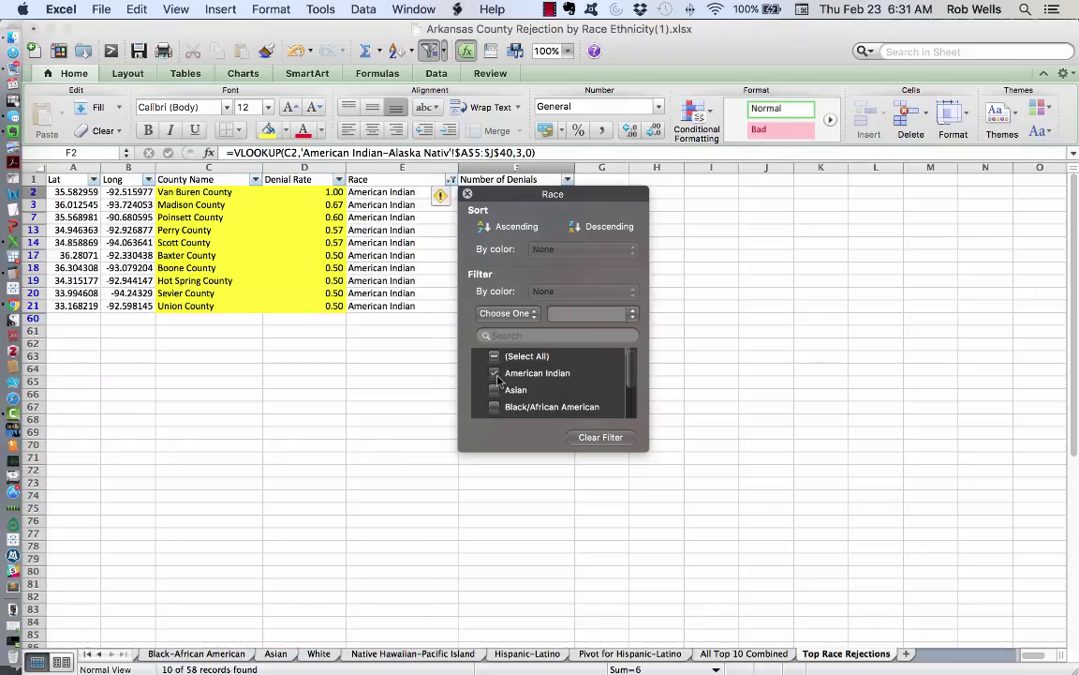
left_click(468, 195)
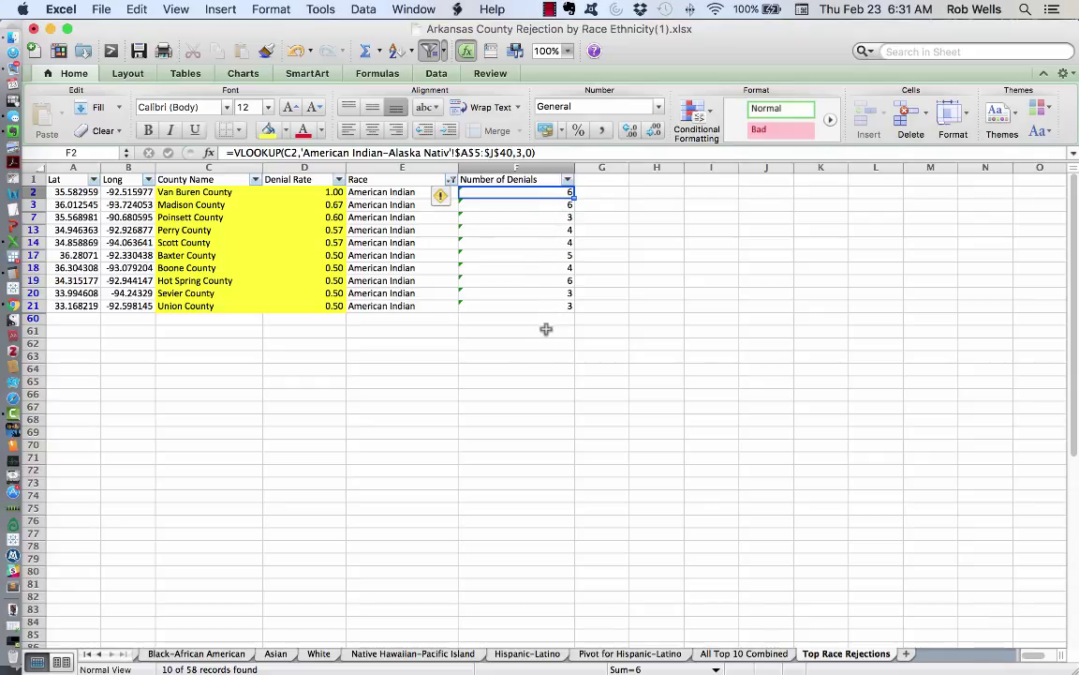
Compare the filtered counties with the American Indian-Alaska Nativ sheet and return to Top Race Rejections
left_click(92, 653)
left_click(182, 655)
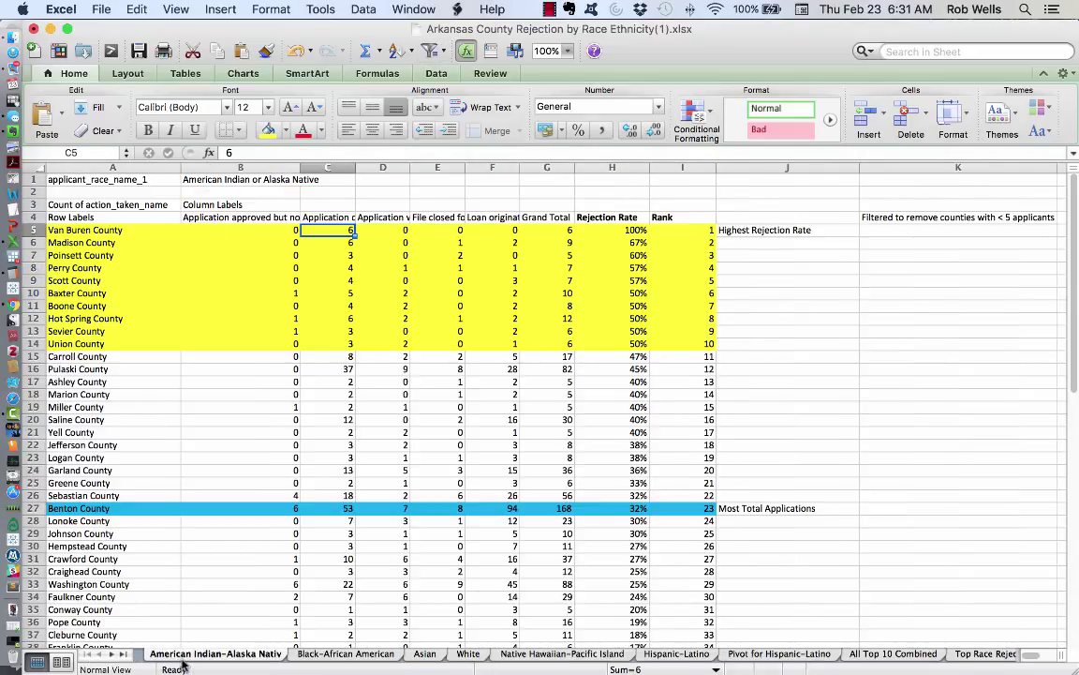
left_click(111, 654)
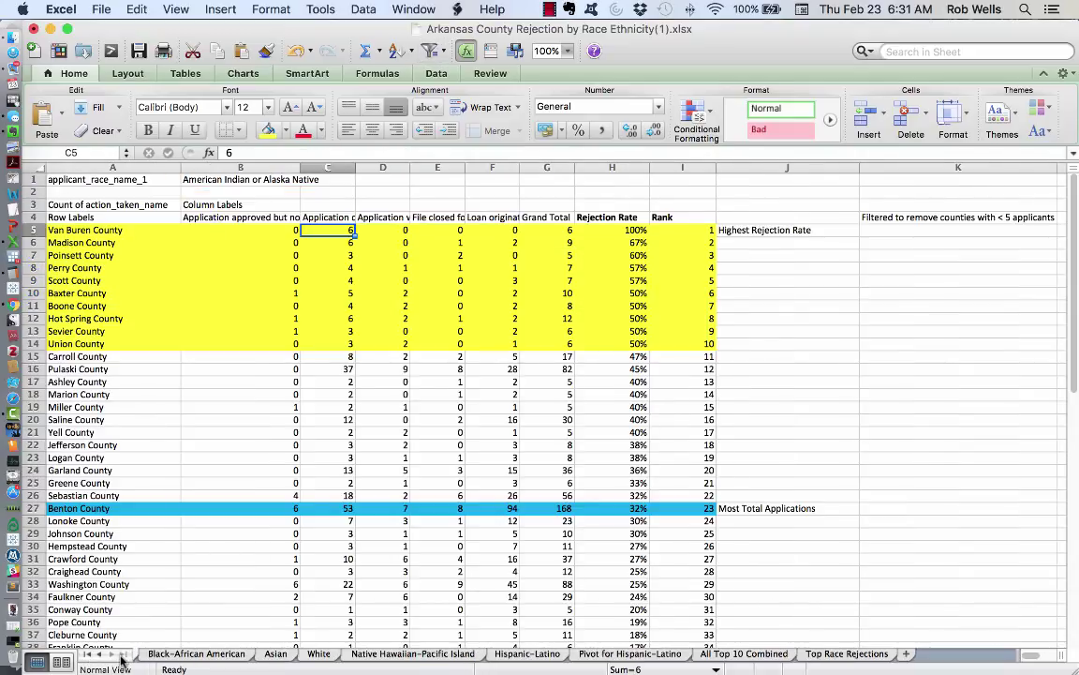
left_click(848, 654)
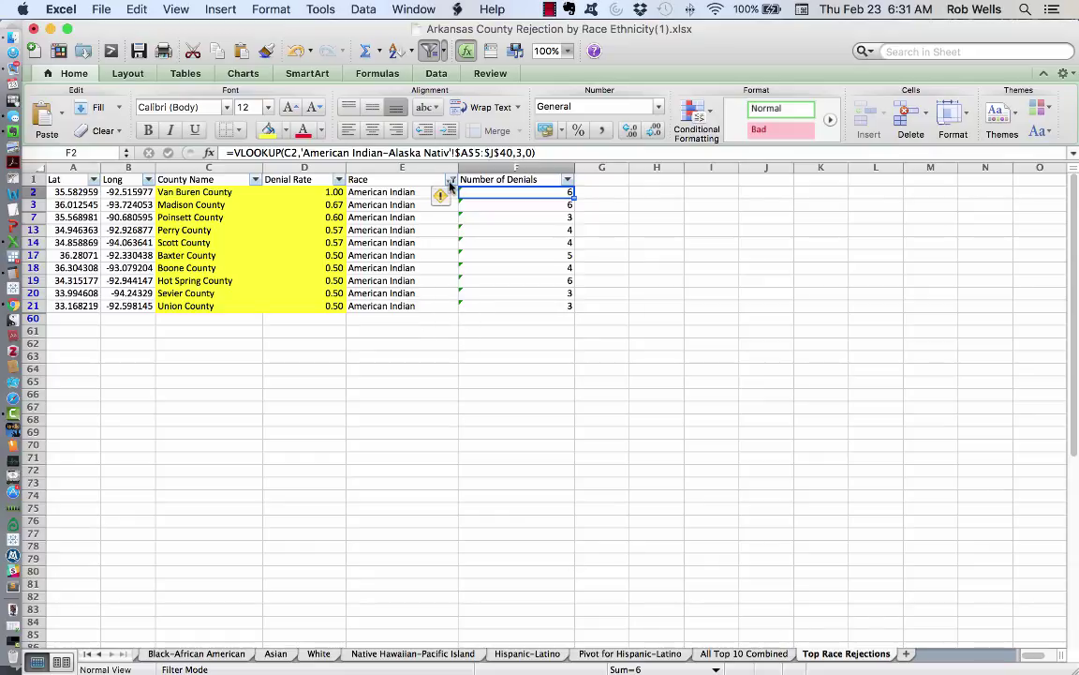
Filter the Race column to show only Black/African American rows
left_click(452, 179)
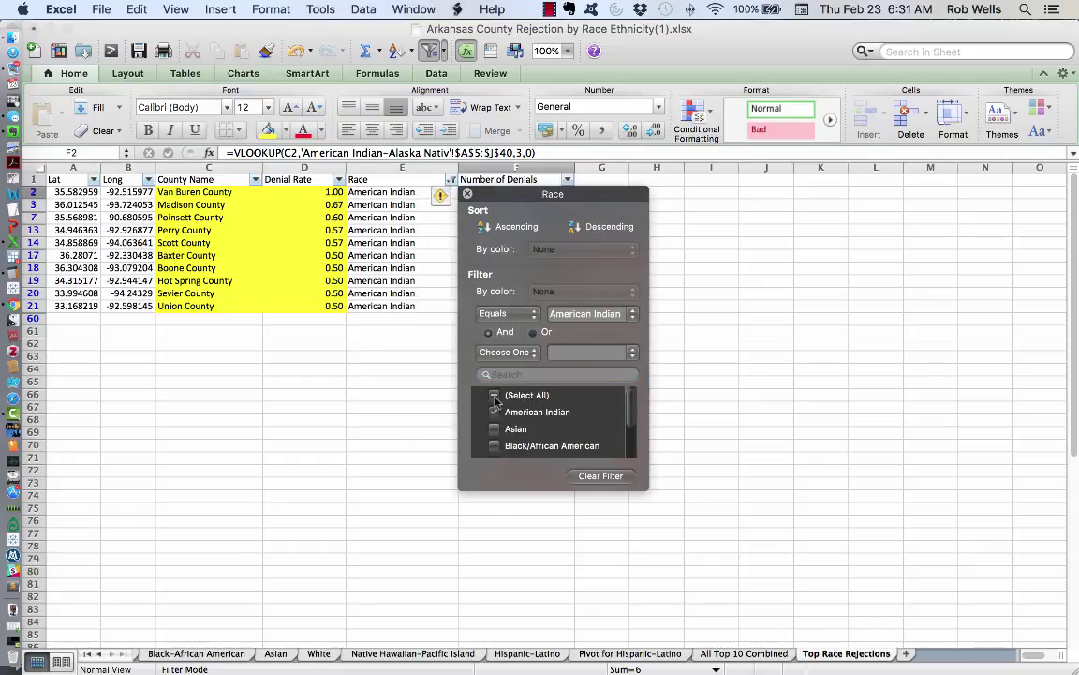
left_click(494, 395)
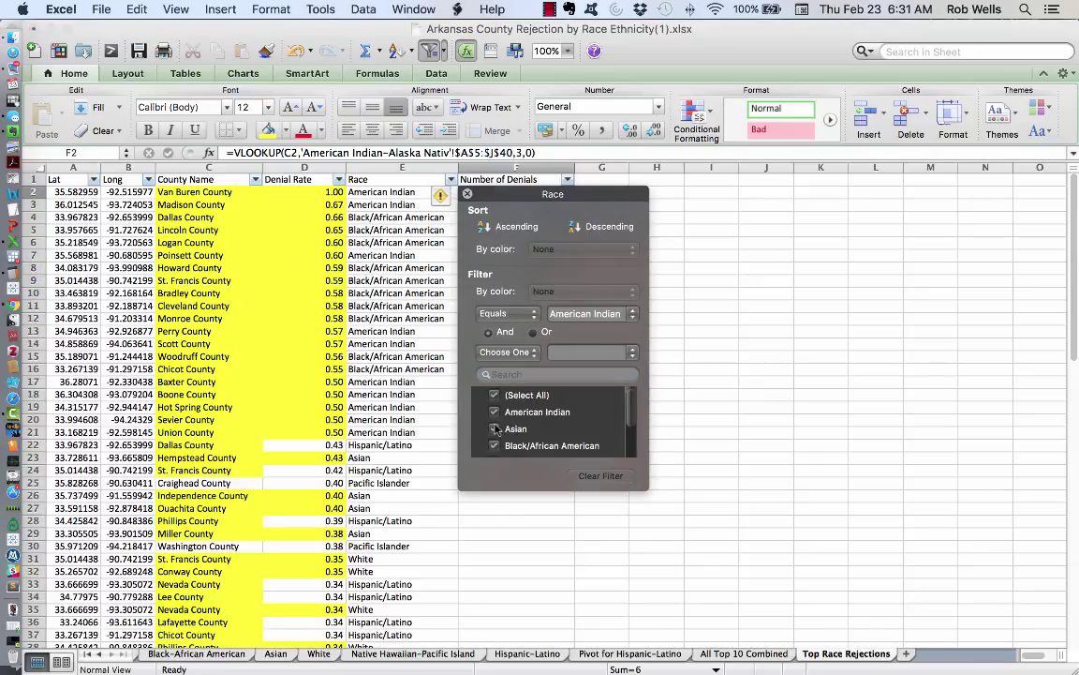
left_click(494, 396)
left_click(494, 446)
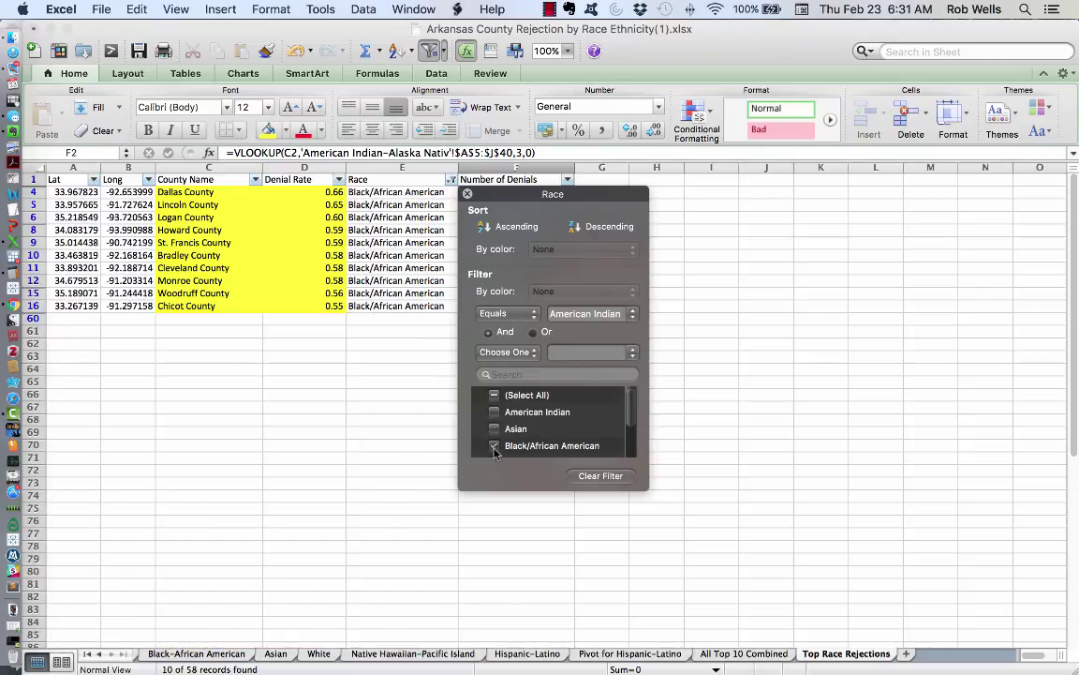
left_click(423, 187)
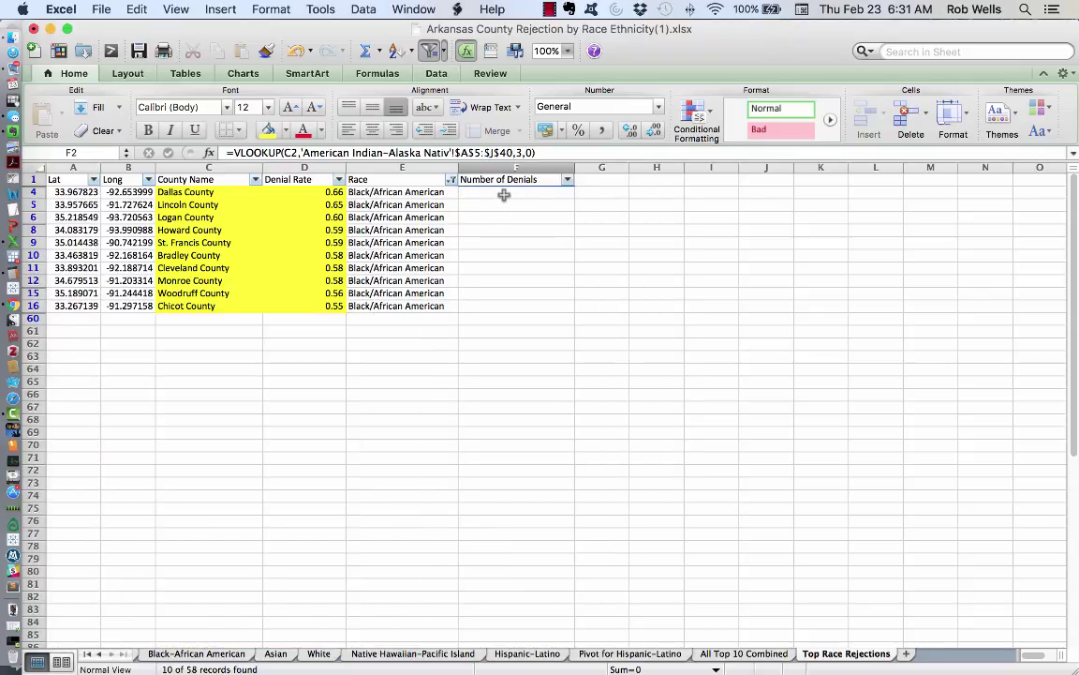
Begin a VLOOKUP formula in F4 for Dallas County's number of denials, using C4 as the lookup value
left_click(504, 194)
type("=vlookuP")
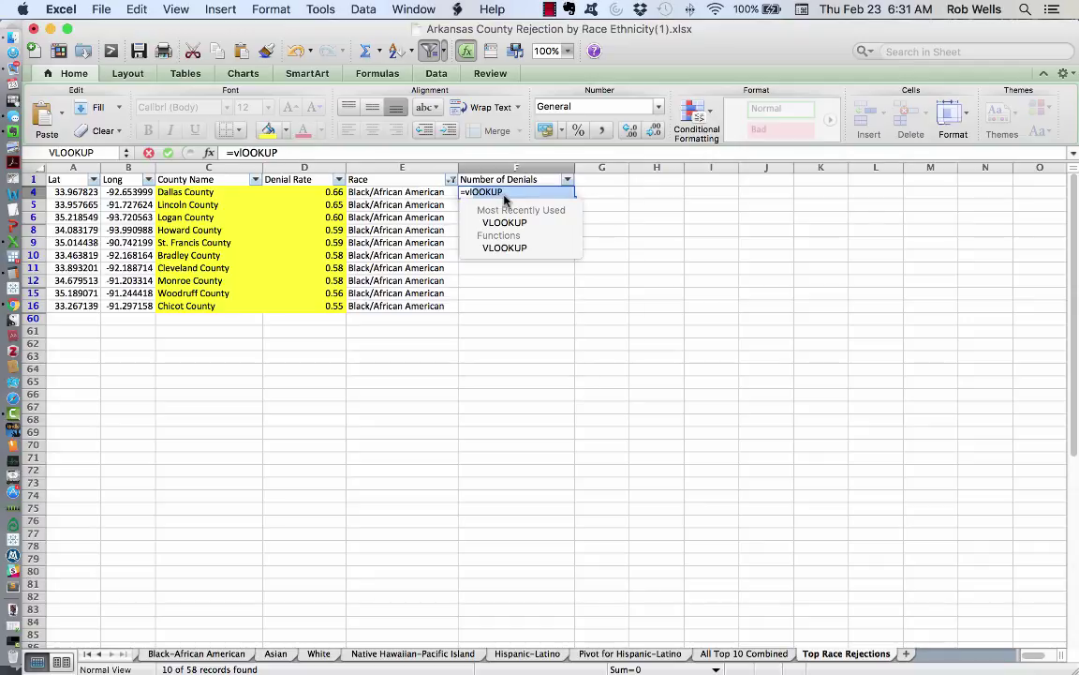
key("BackSpace")
type("p(")
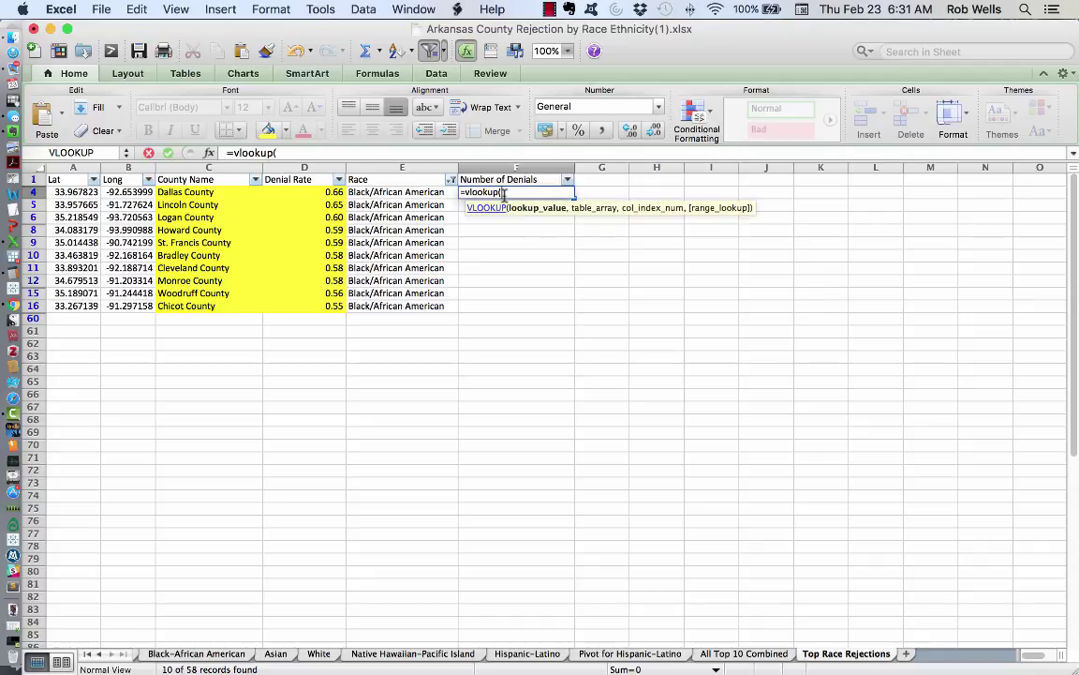
left_click(197, 193)
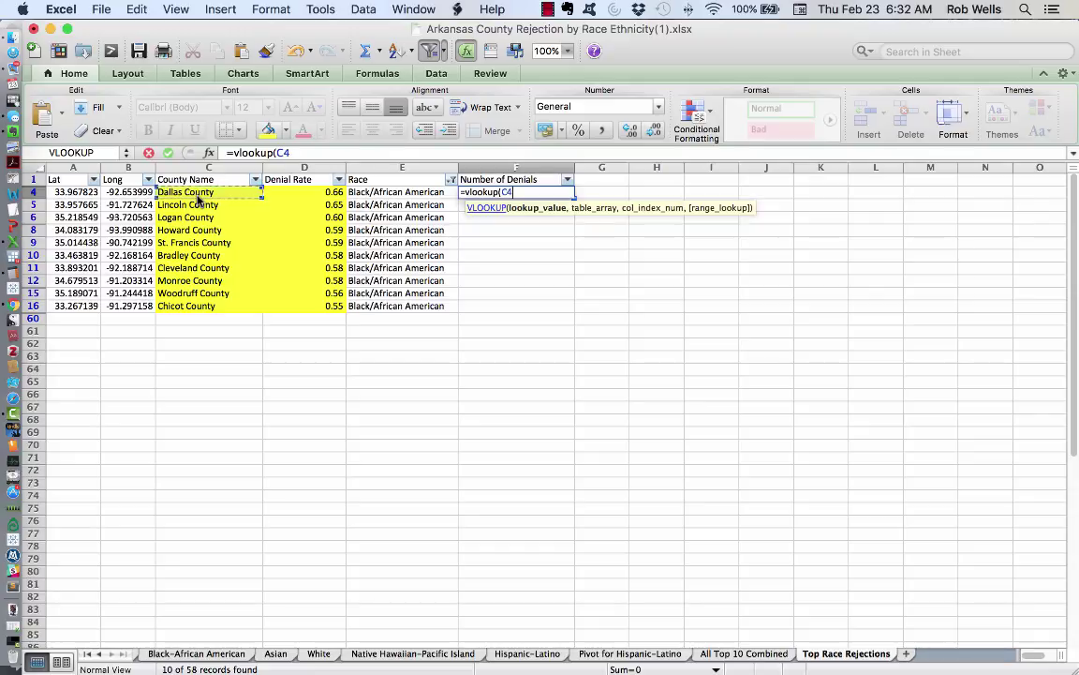
type(",")
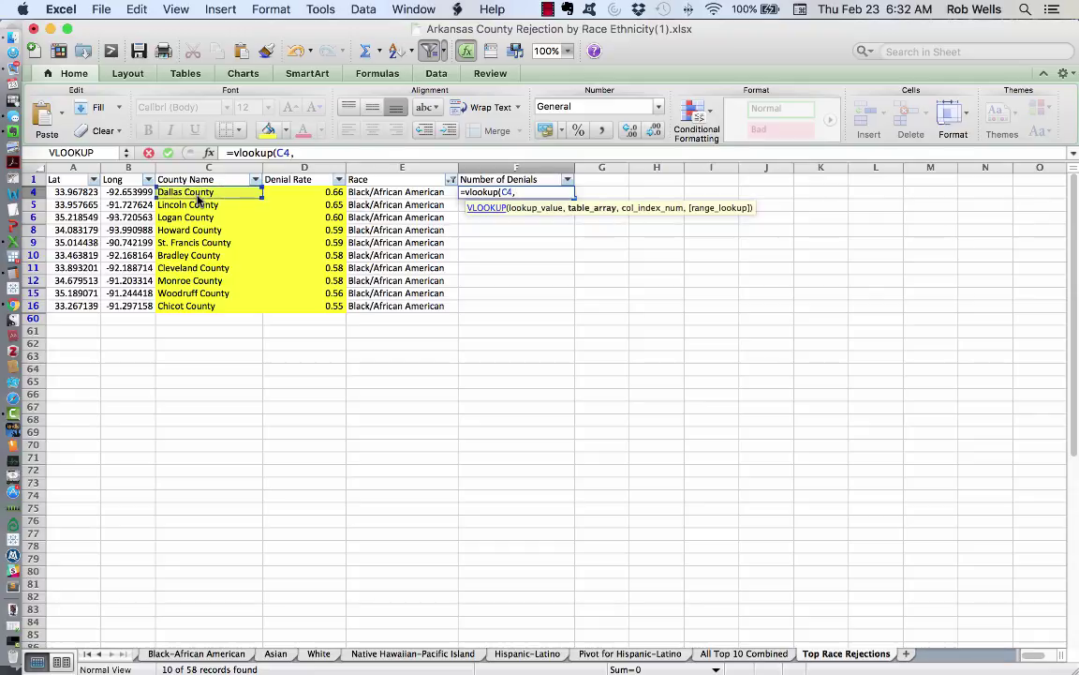
Complete the F4 formula with range A5:K57 of the Black-African American sheet, column index 3 and range lookup 0
left_click(197, 654)
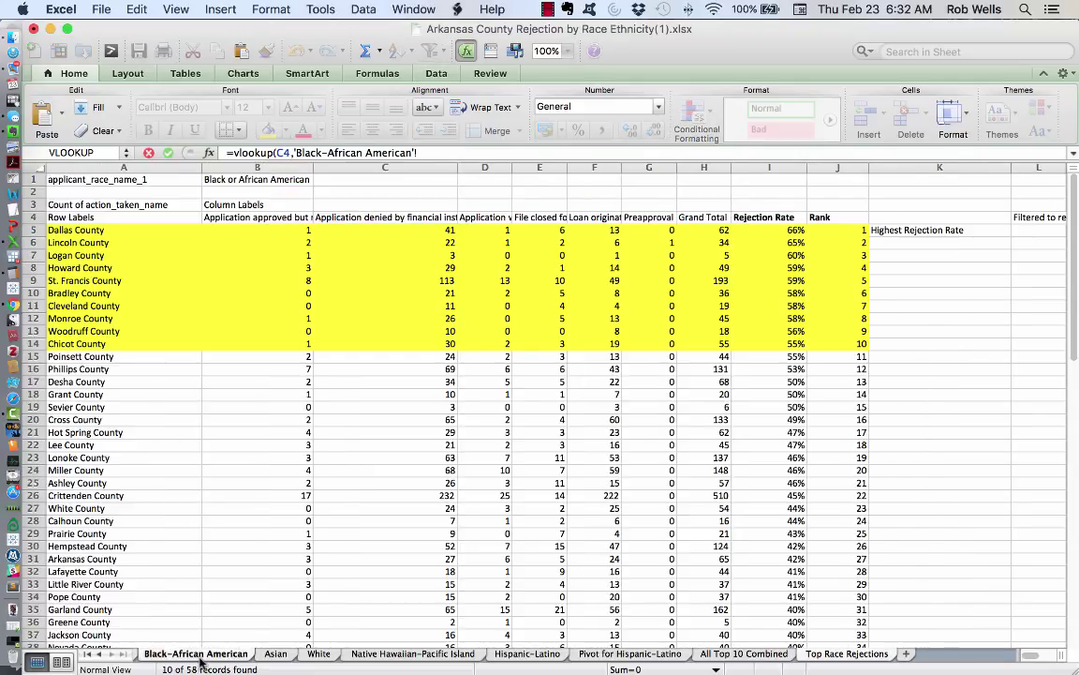
left_click(80, 230)
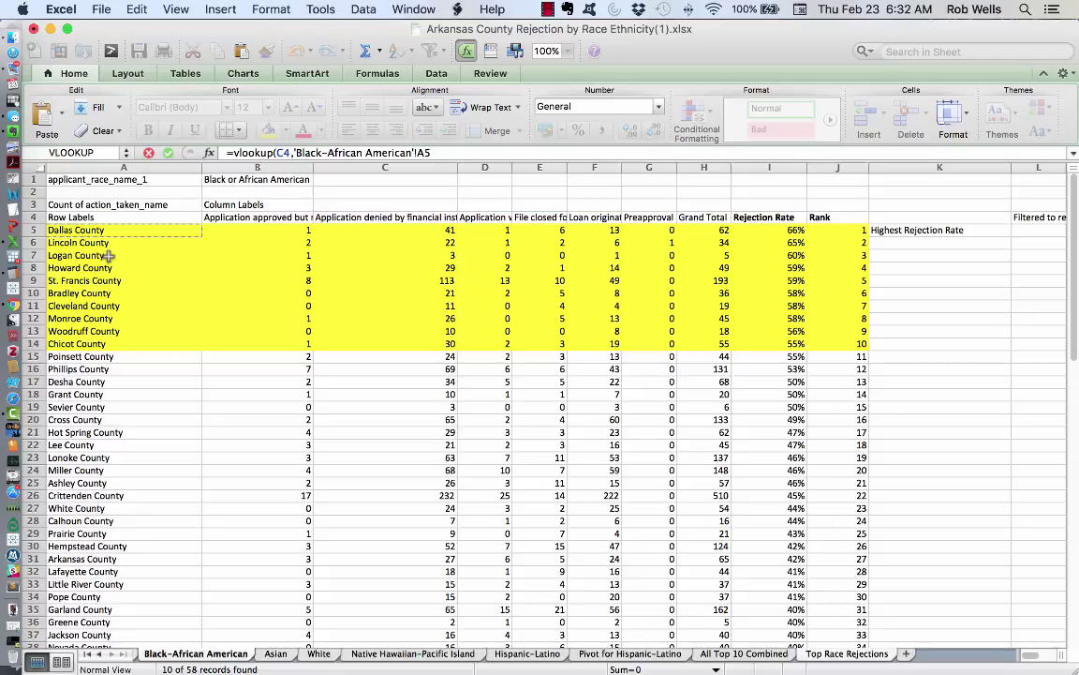
key("super+shift+Right")
key("super+shift+Down")
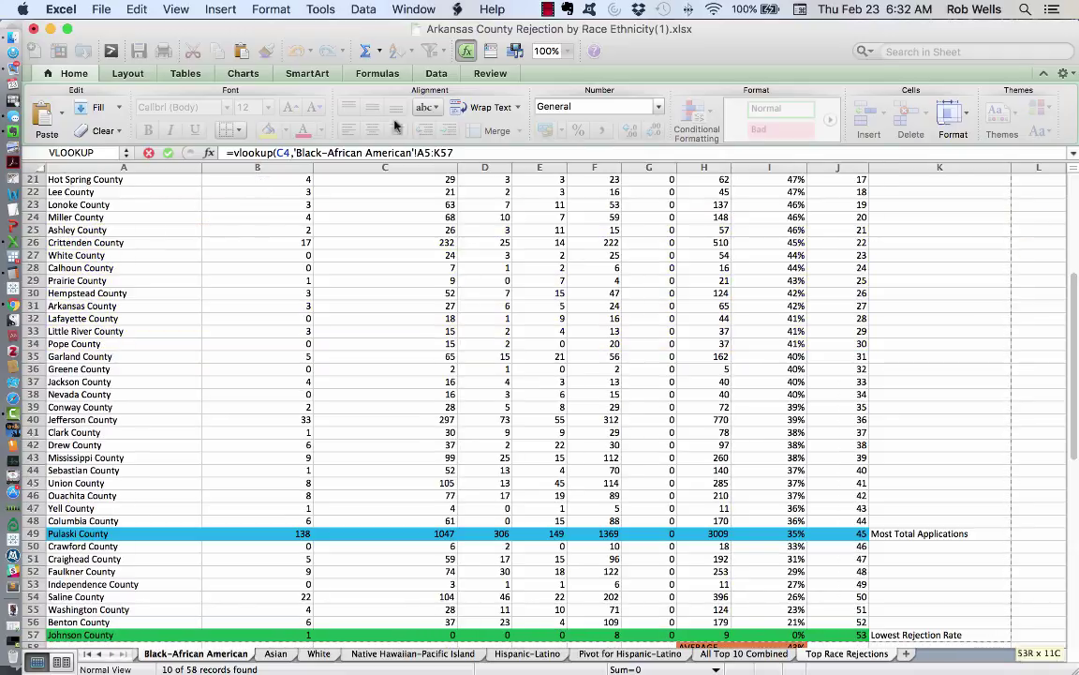
left_click(472, 154)
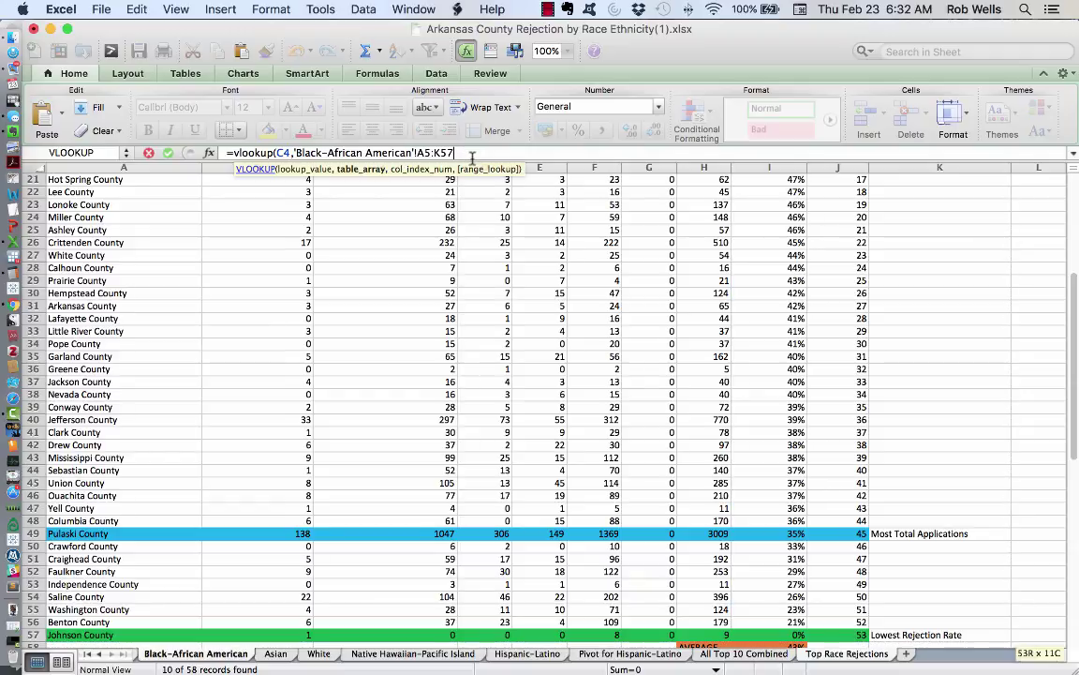
type(",")
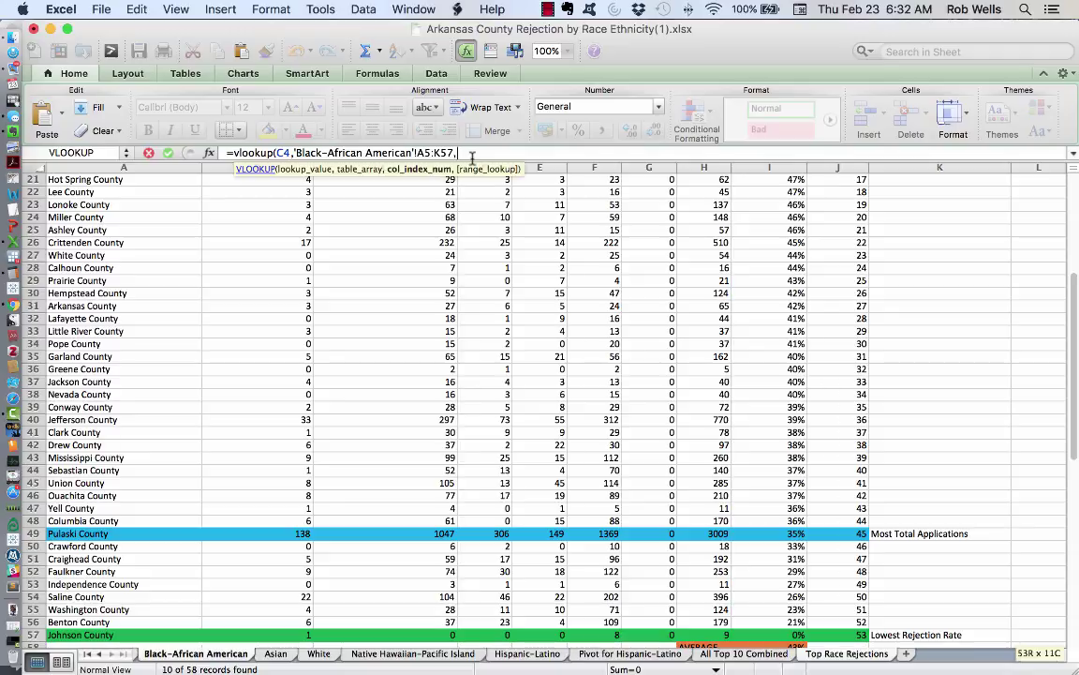
type("3,0")
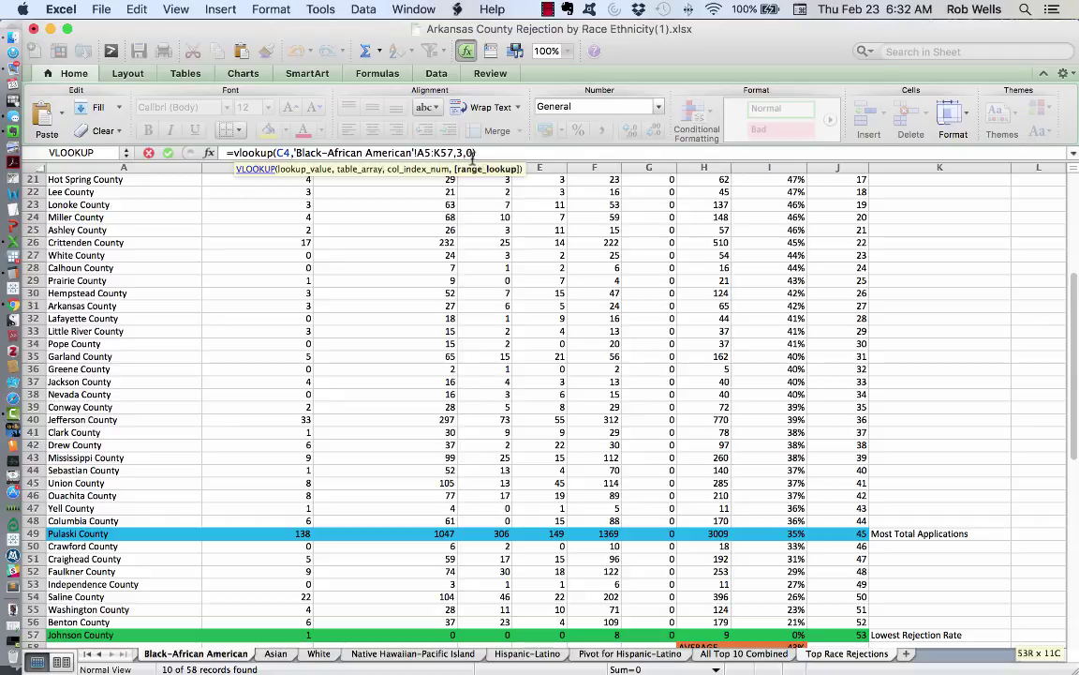
key("Return")
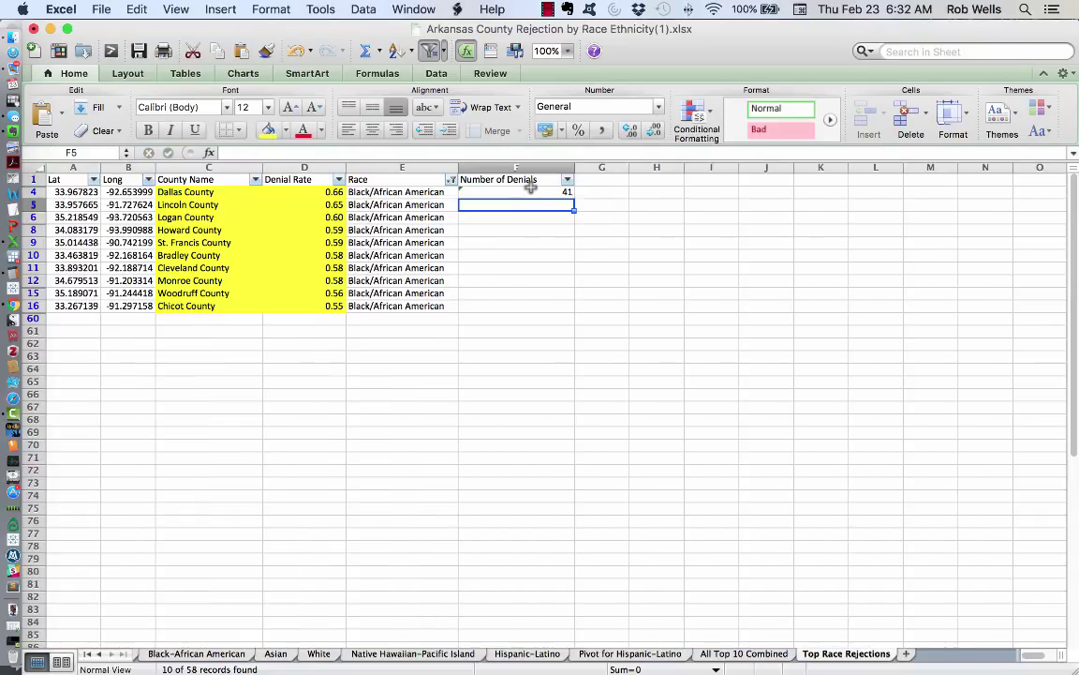
key("Up")
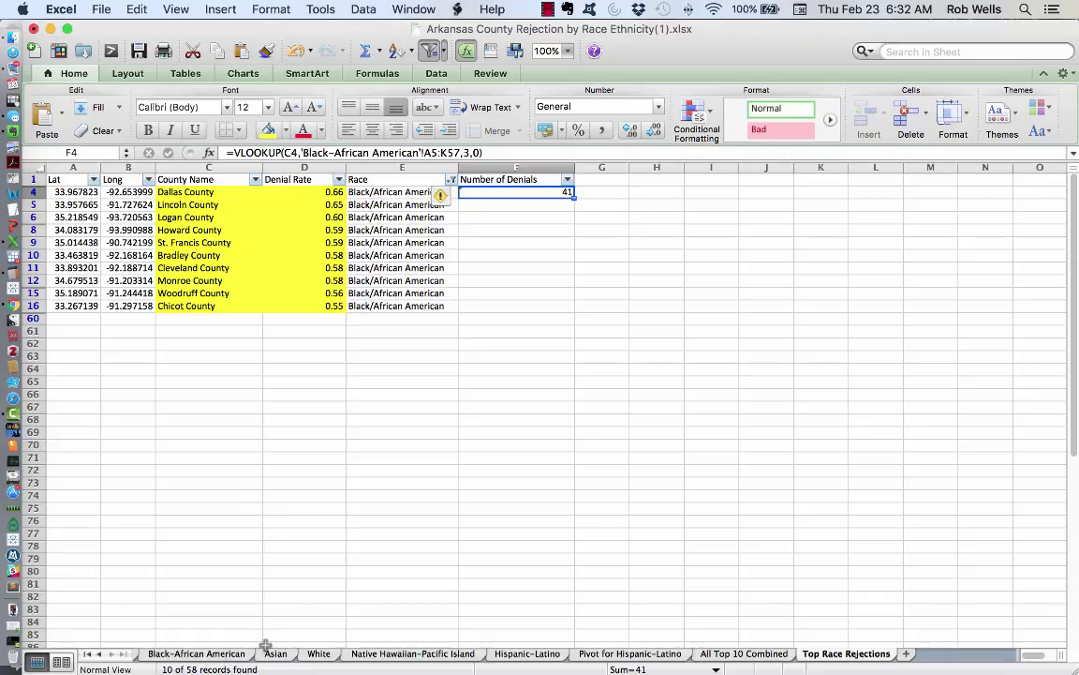
Check Dallas County's denied applications in column C of the Black-African American sheet and return to Top Race Rejections
left_click(710, 305)
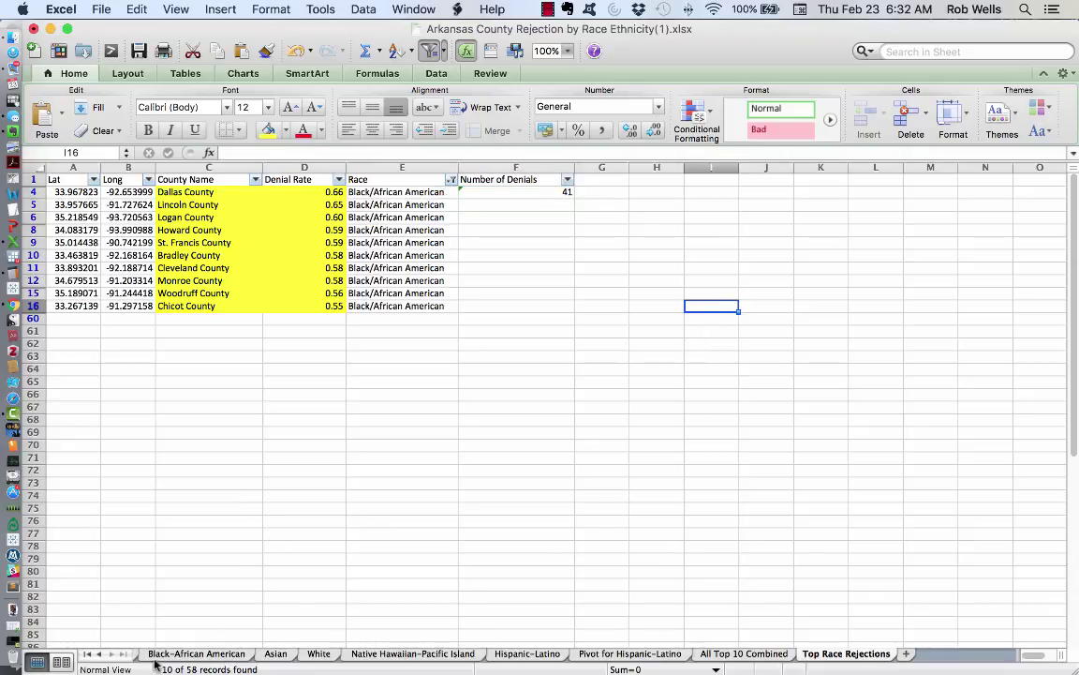
left_click(194, 655)
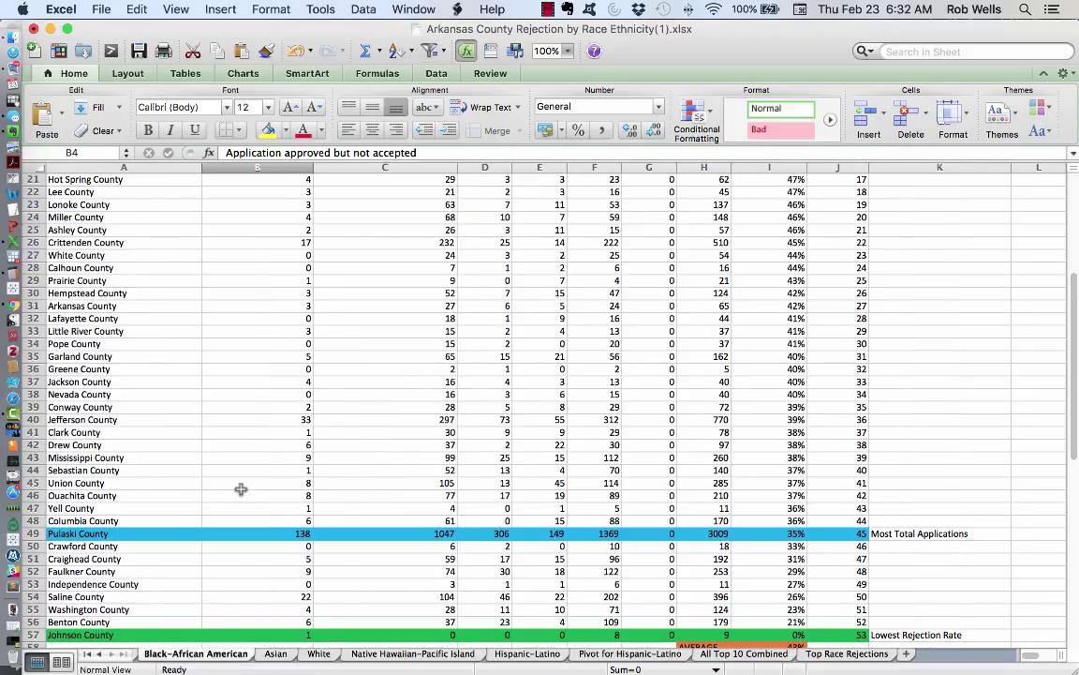
scroll(241, 488, "up", 6)
scroll(241, 488, "up", 1)
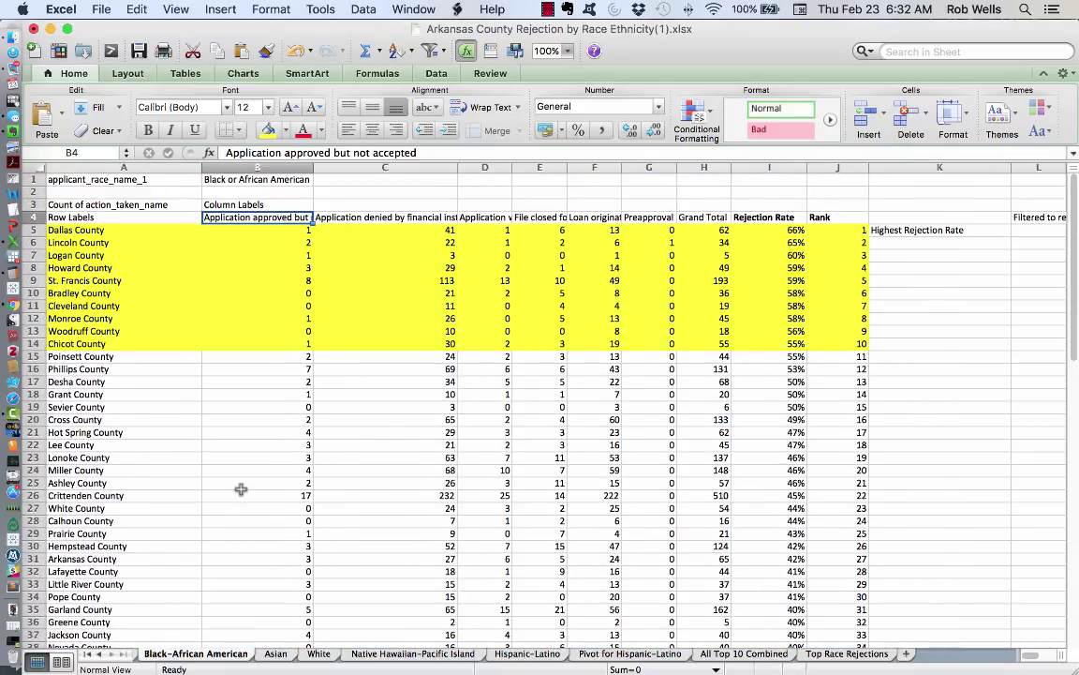
left_click(82, 229)
left_click(106, 217)
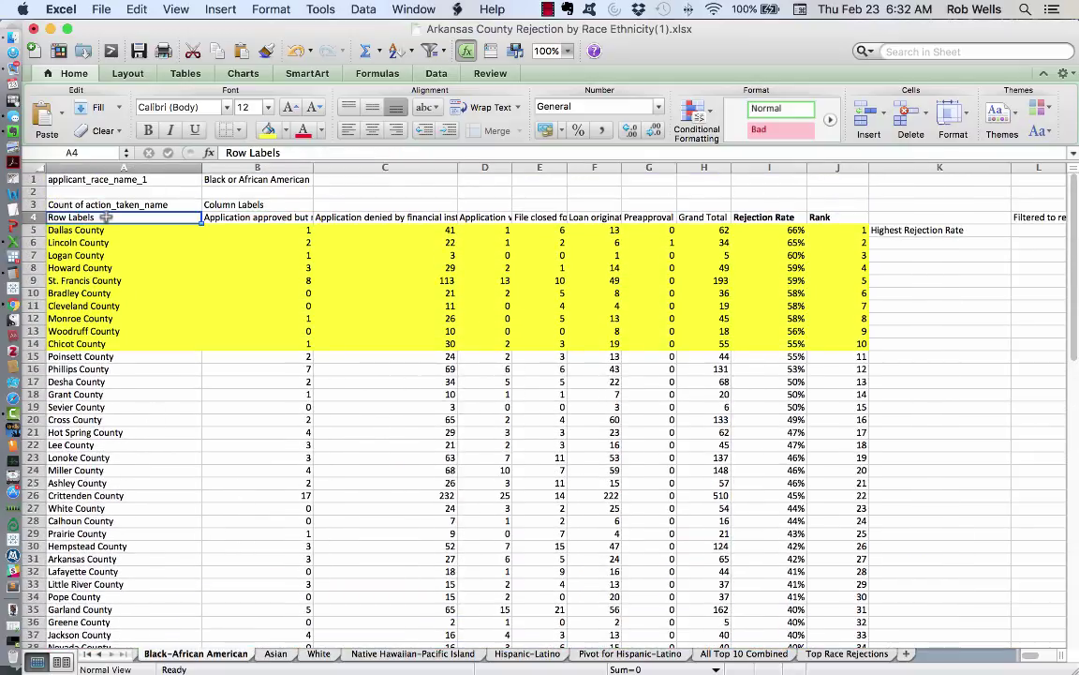
key("Right")
key("Right")
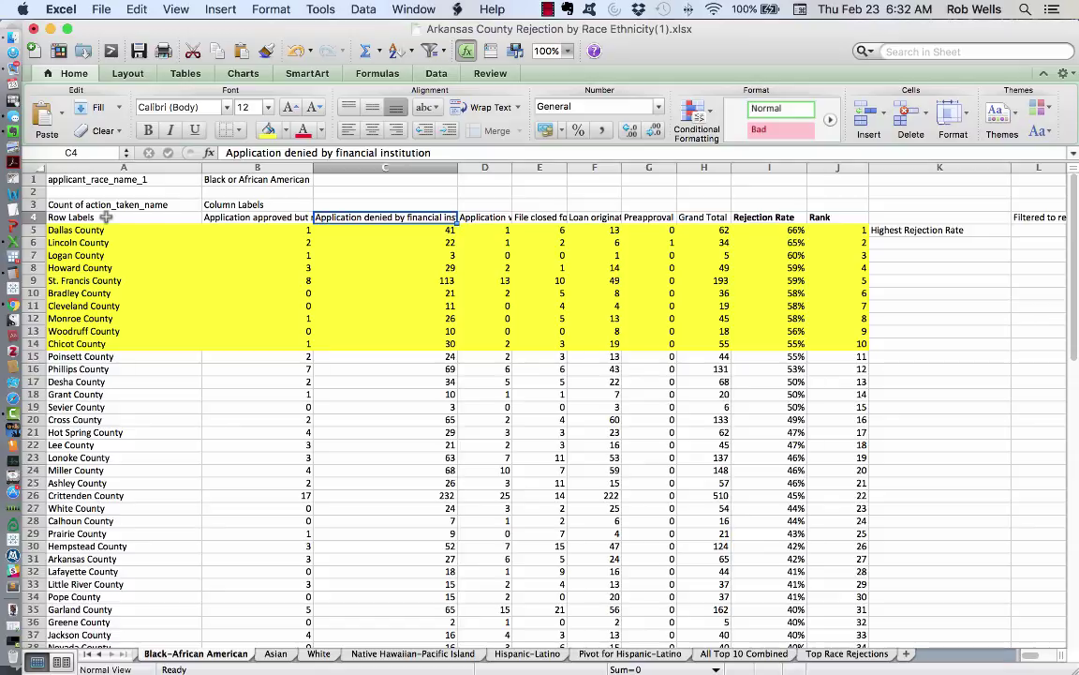
key("Down")
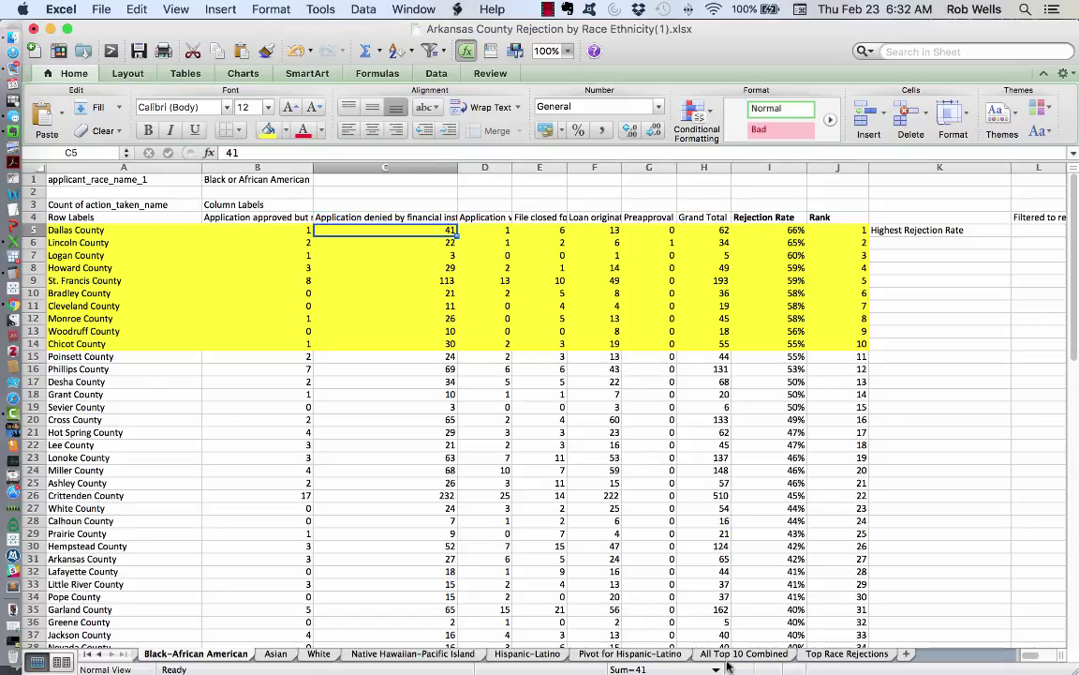
left_click(846, 653)
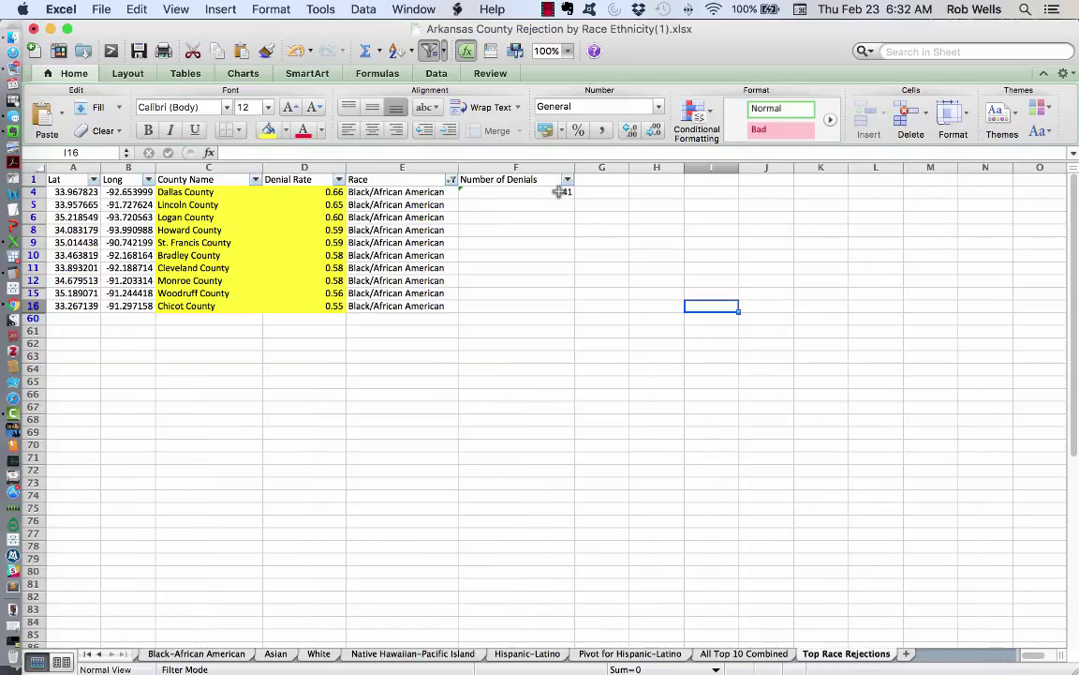
left_click(558, 193)
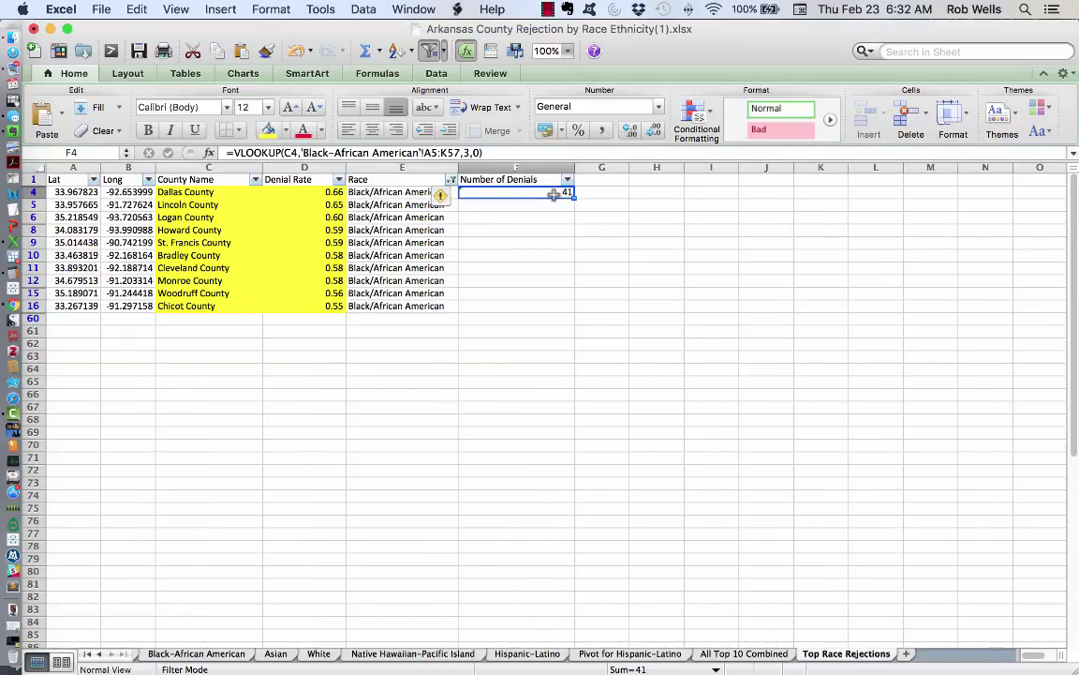
left_click(423, 153)
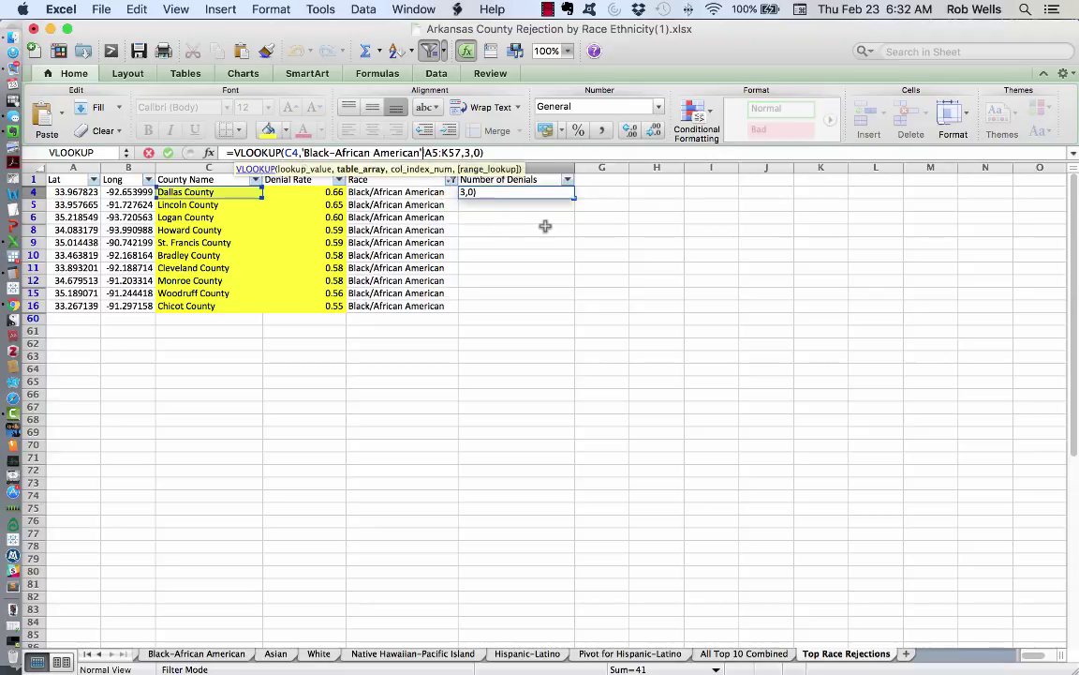
key("Left")
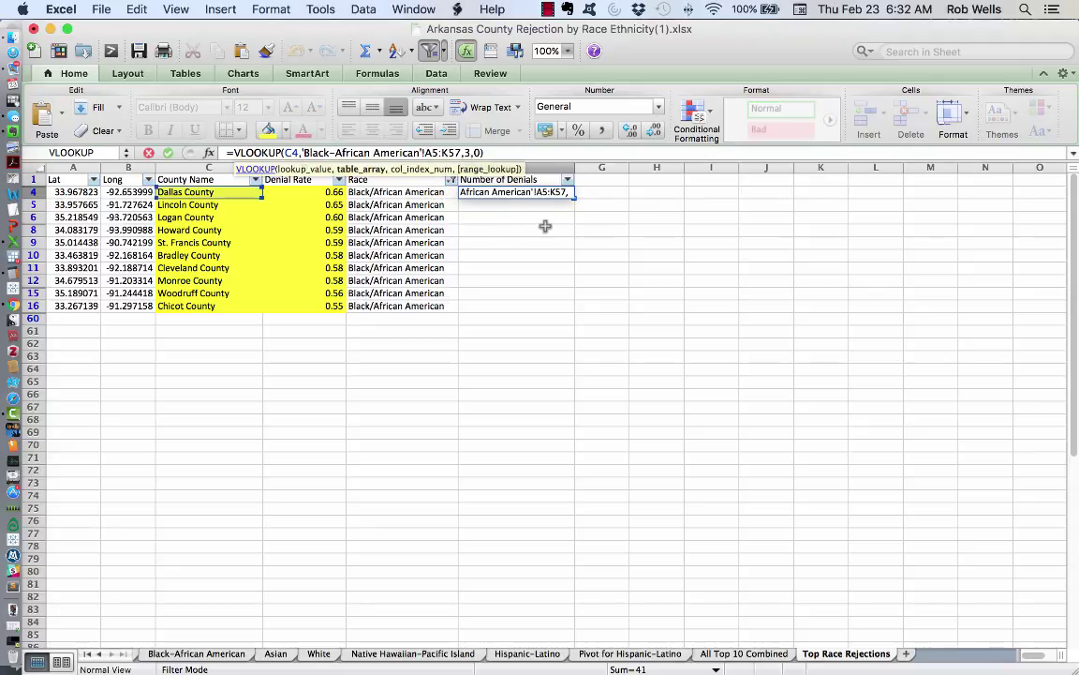
type("$A")
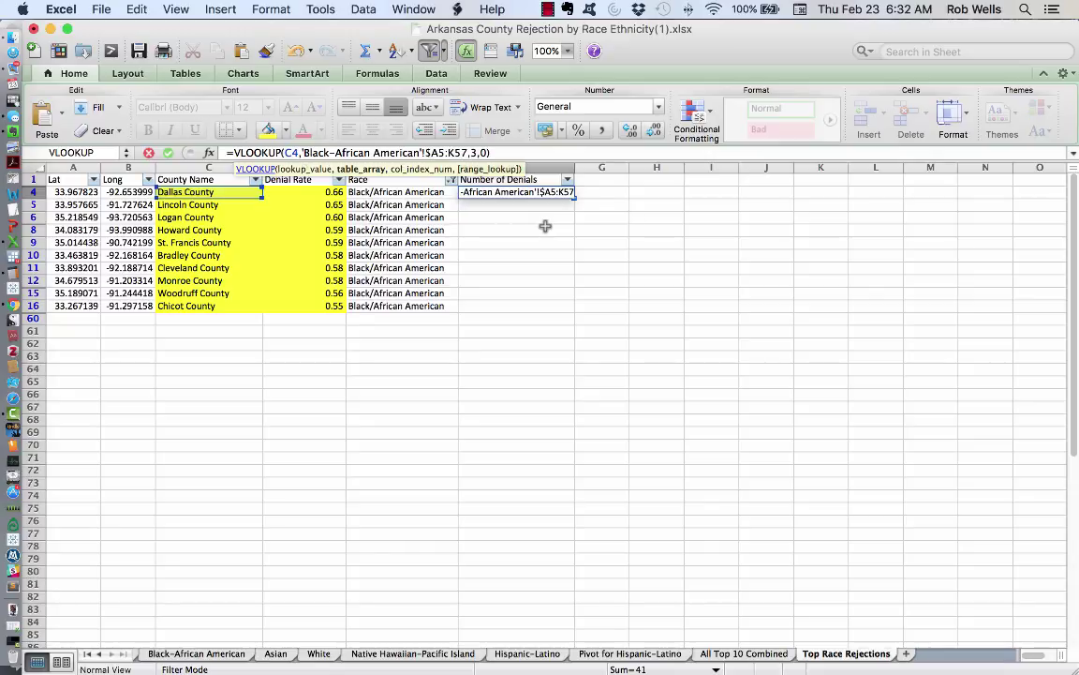
type("$")
key("Right")
key("Right")
type("$A")
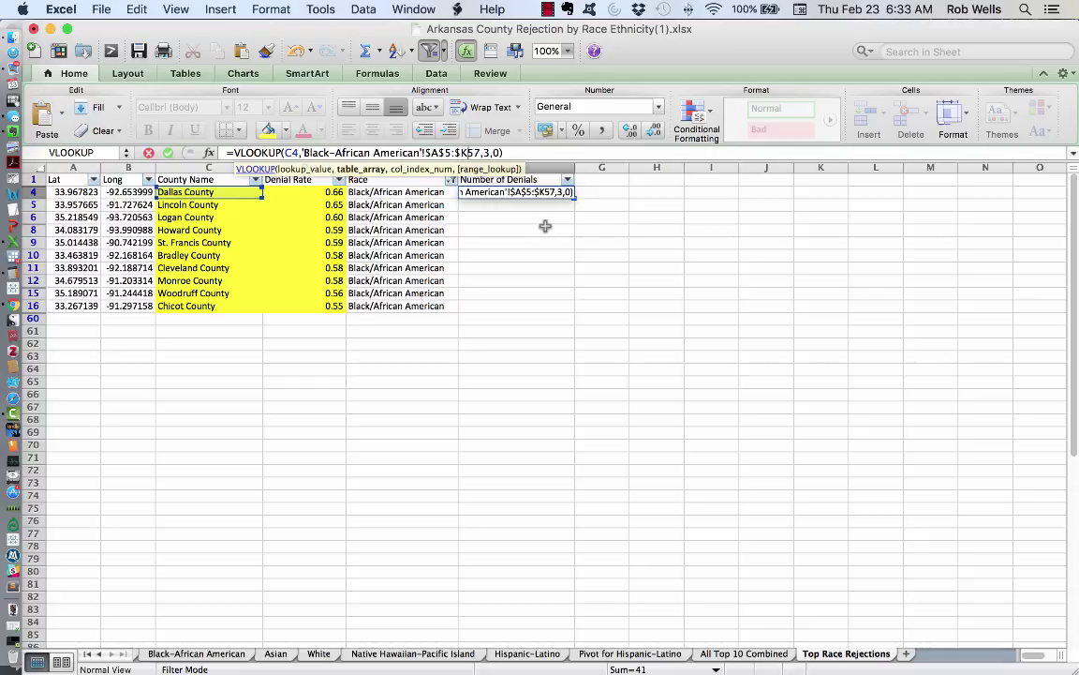
type("$")
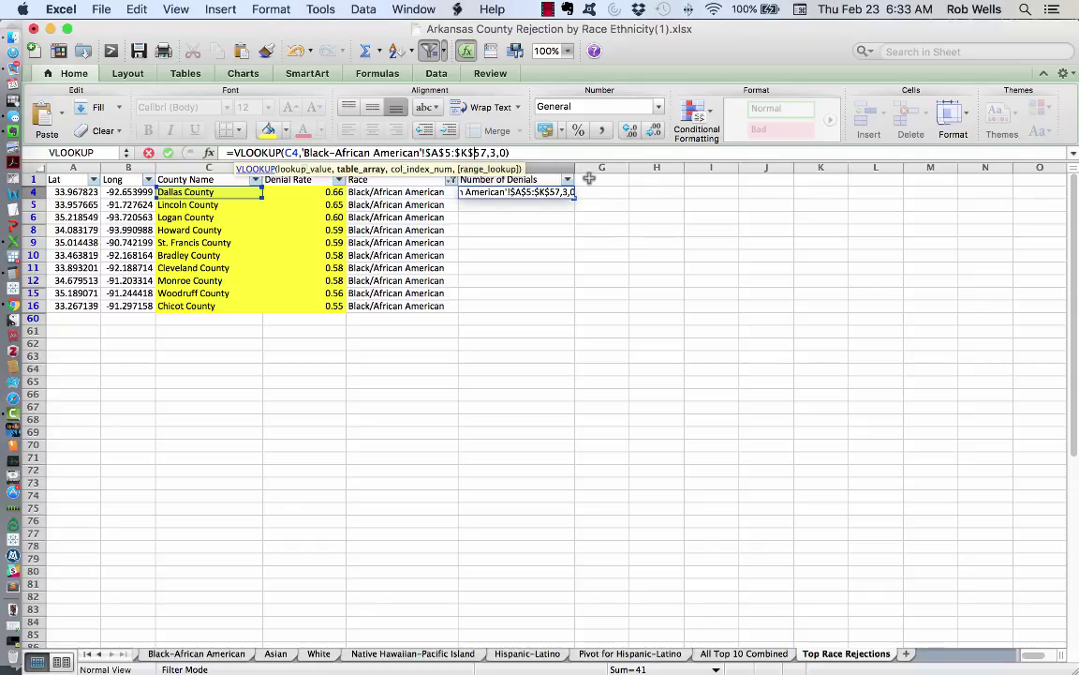
left_click(671, 195)
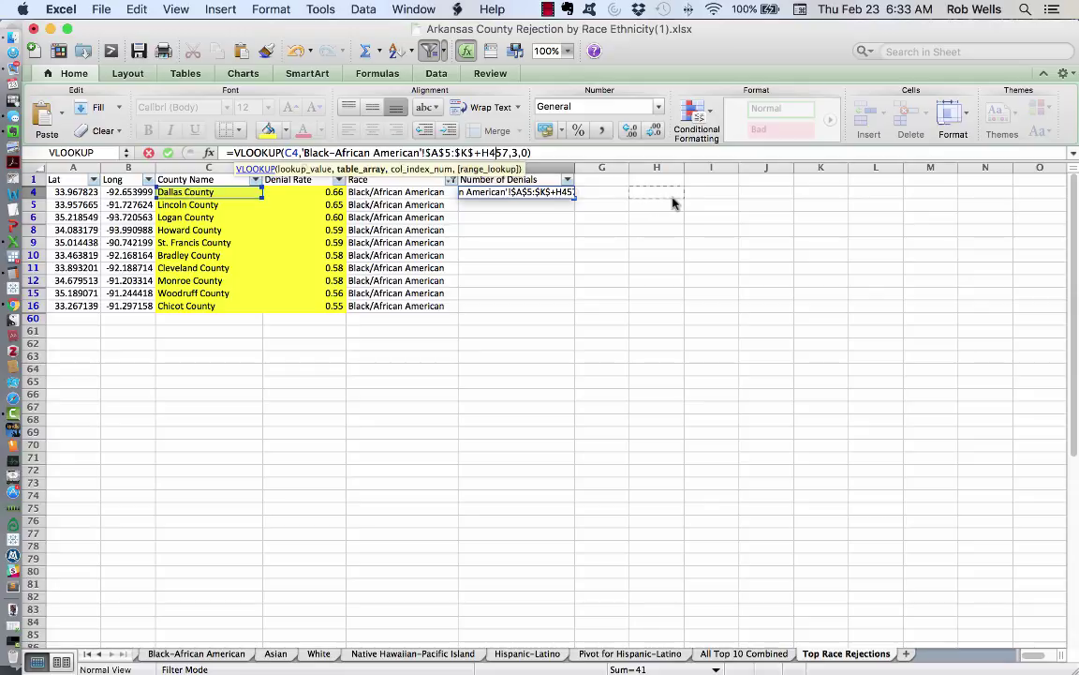
key("Escape")
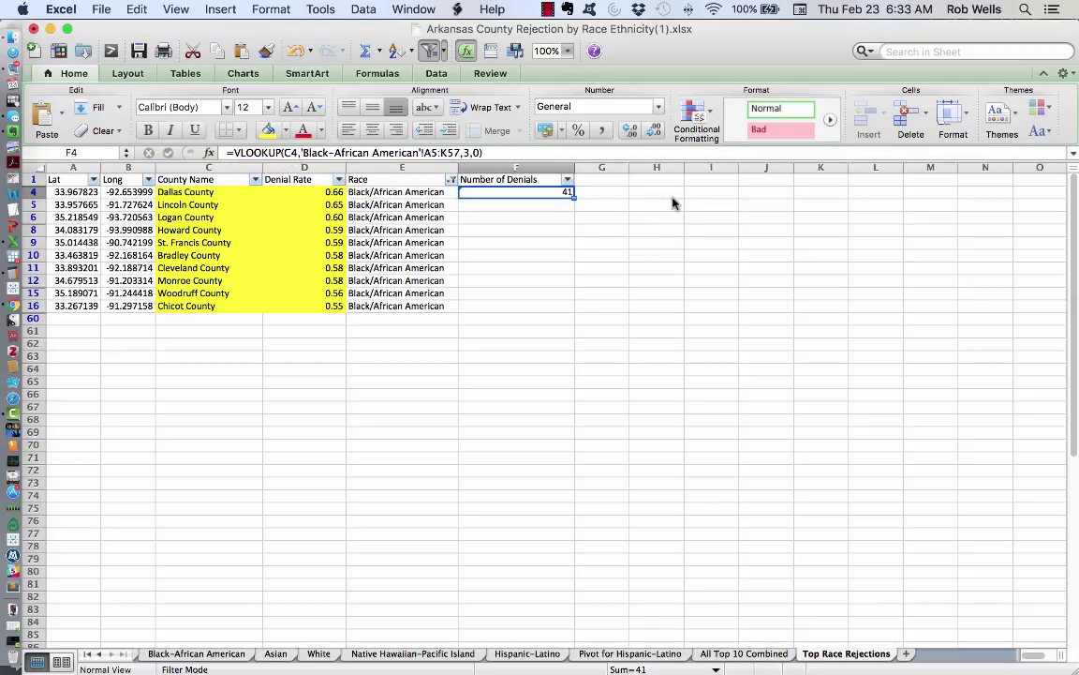
Make the lookup range in the F4 VLOOKUP formula absolute as $A$5:$K$57
left_click(444, 154)
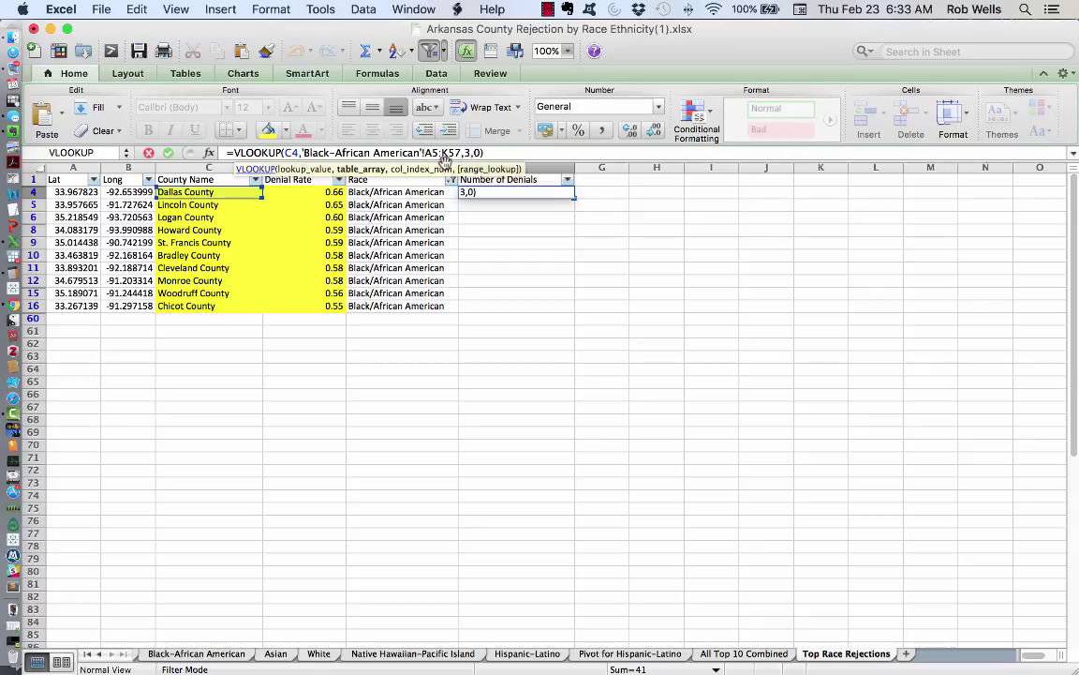
type("$A")
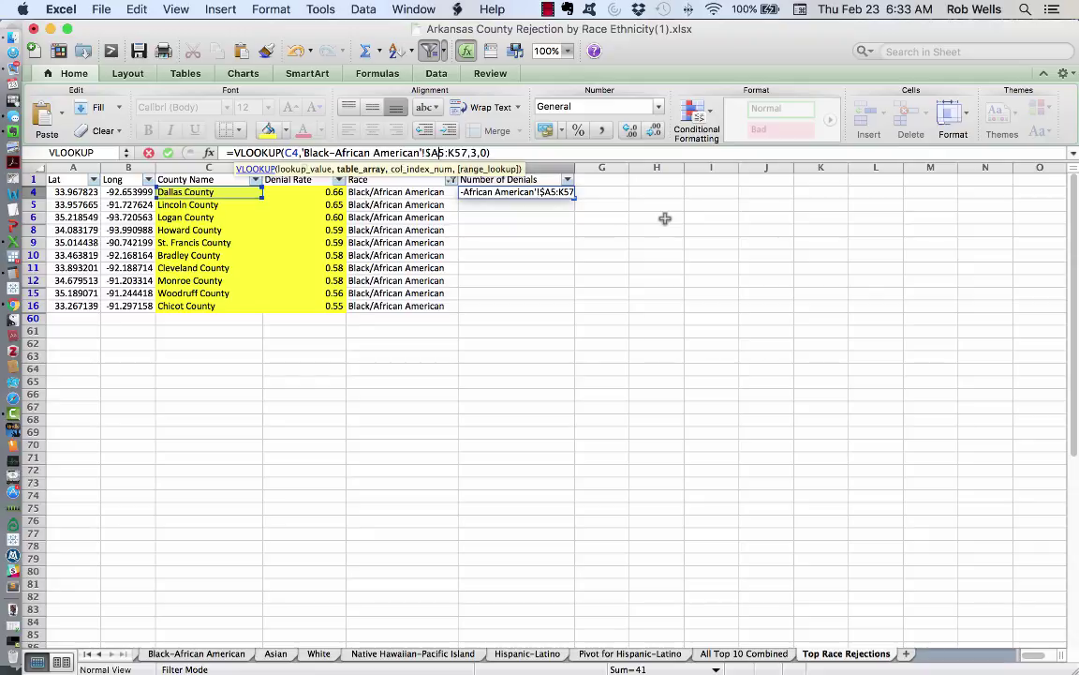
type("$")
type("$")
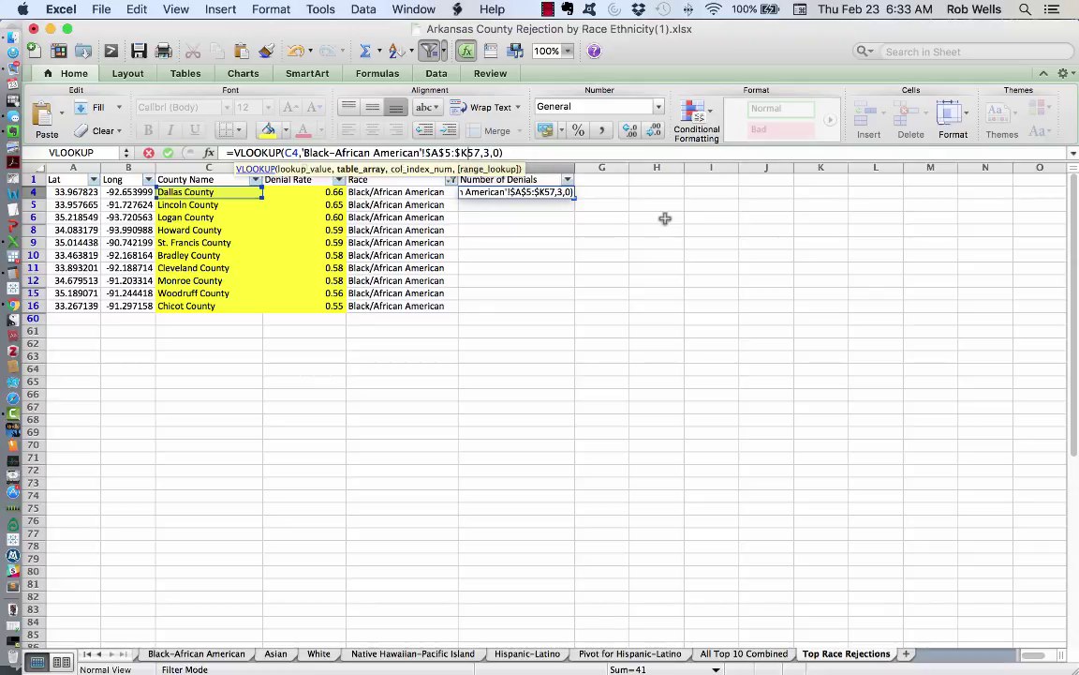
key("Return")
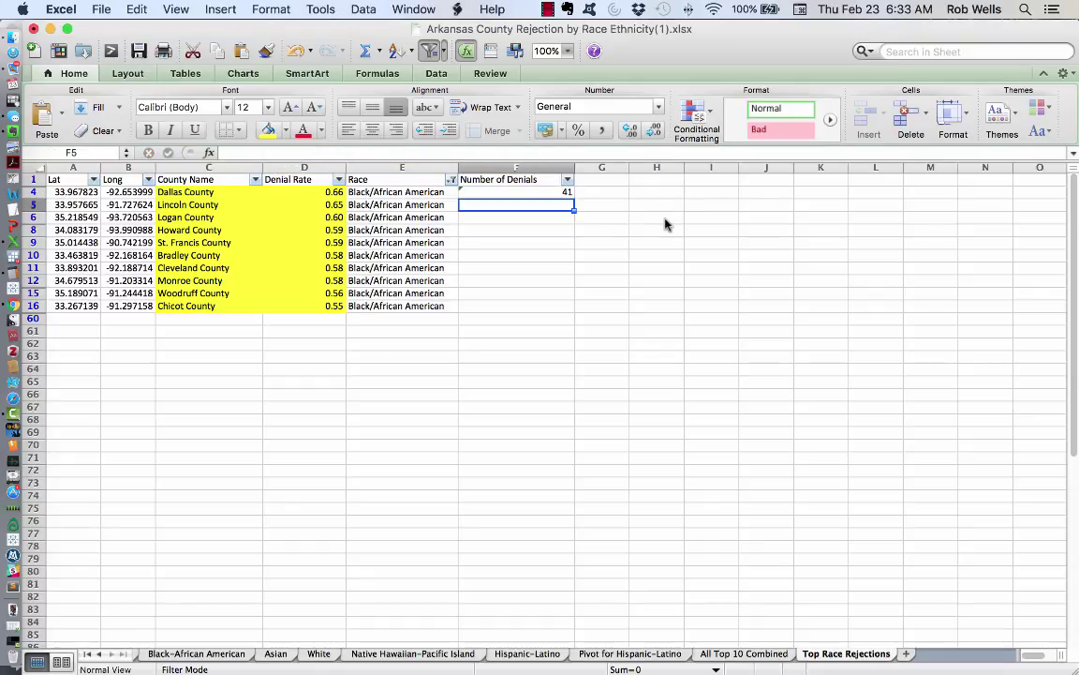
Fill the F4 formula down the Number of Denials column through Chicot County in row 16
key("Up")
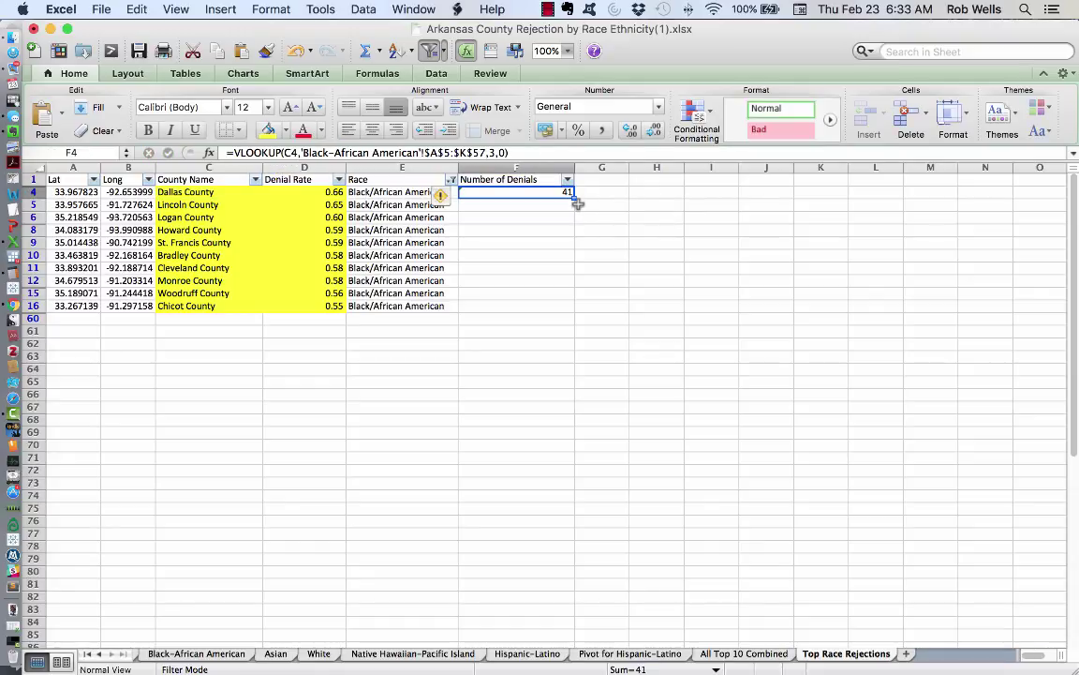
left_click(635, 214)
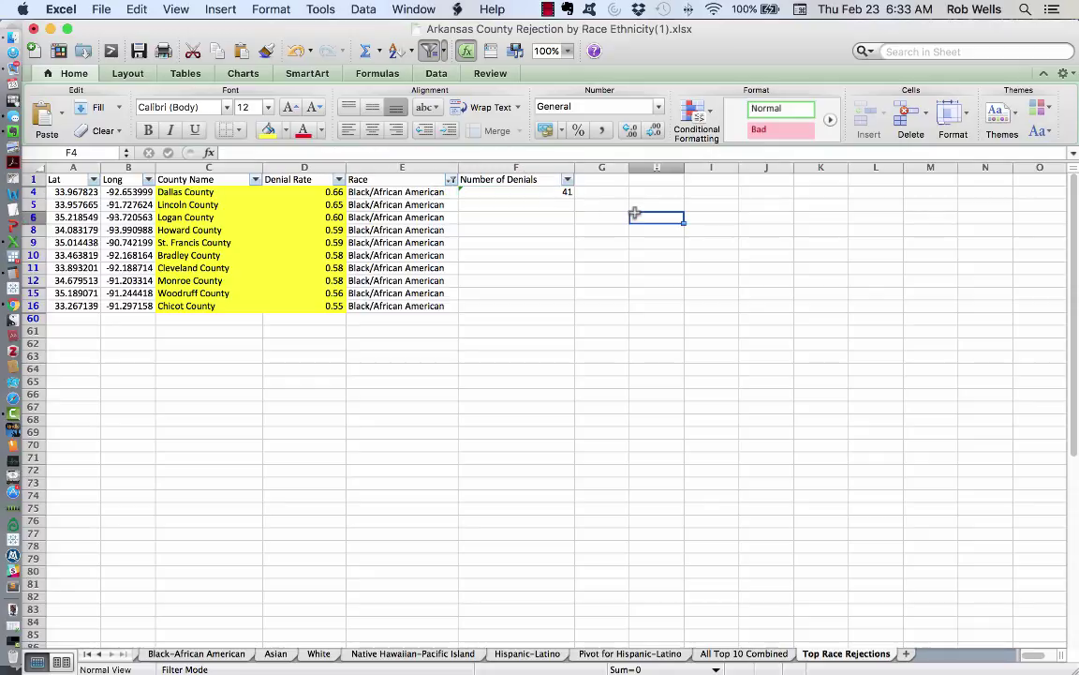
left_click(566, 203)
left_click(564, 193)
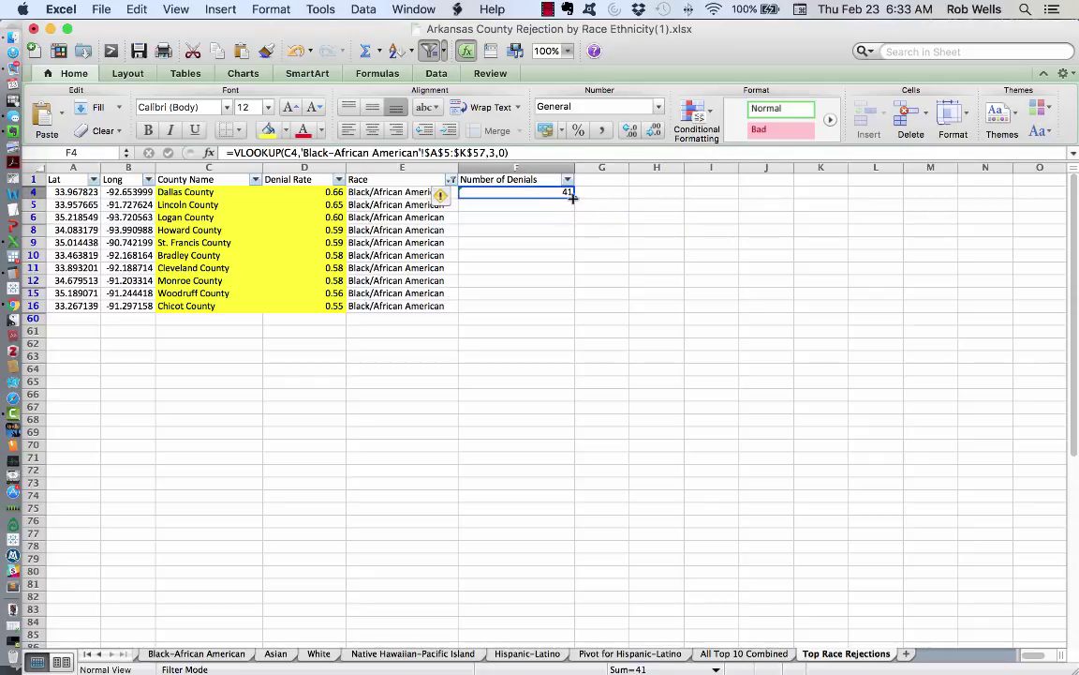
left_click_drag(572, 197, 646, 309)
left_click(704, 307)
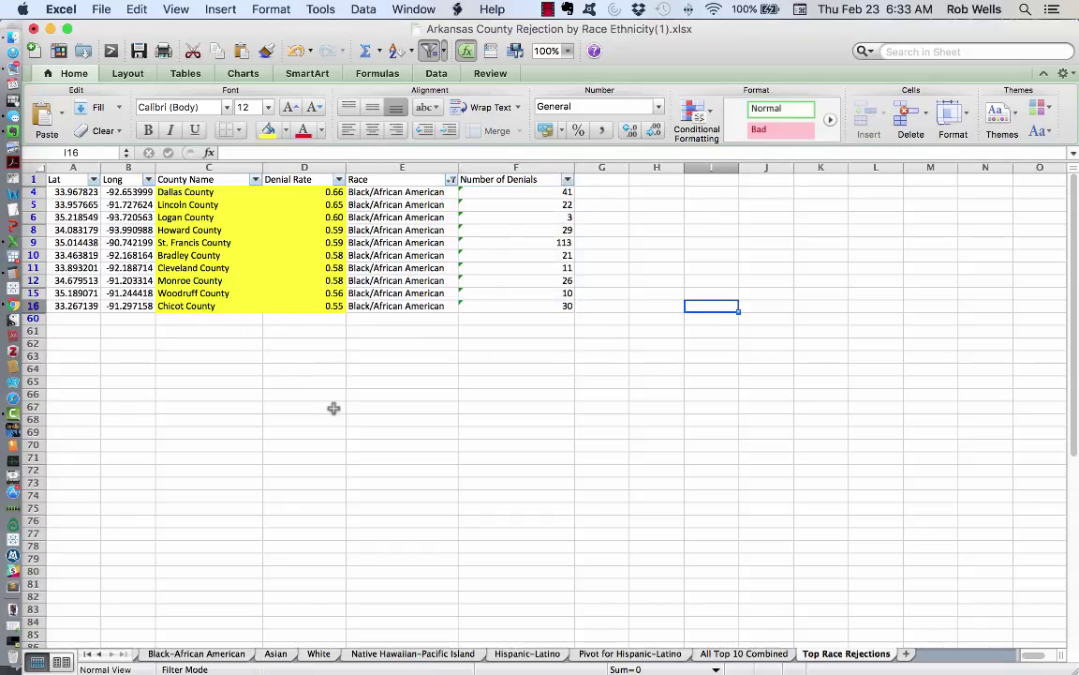
Compare the filled denial counts with column C of the Black-African American sheet and return to Top Race Rejections
left_click(197, 654)
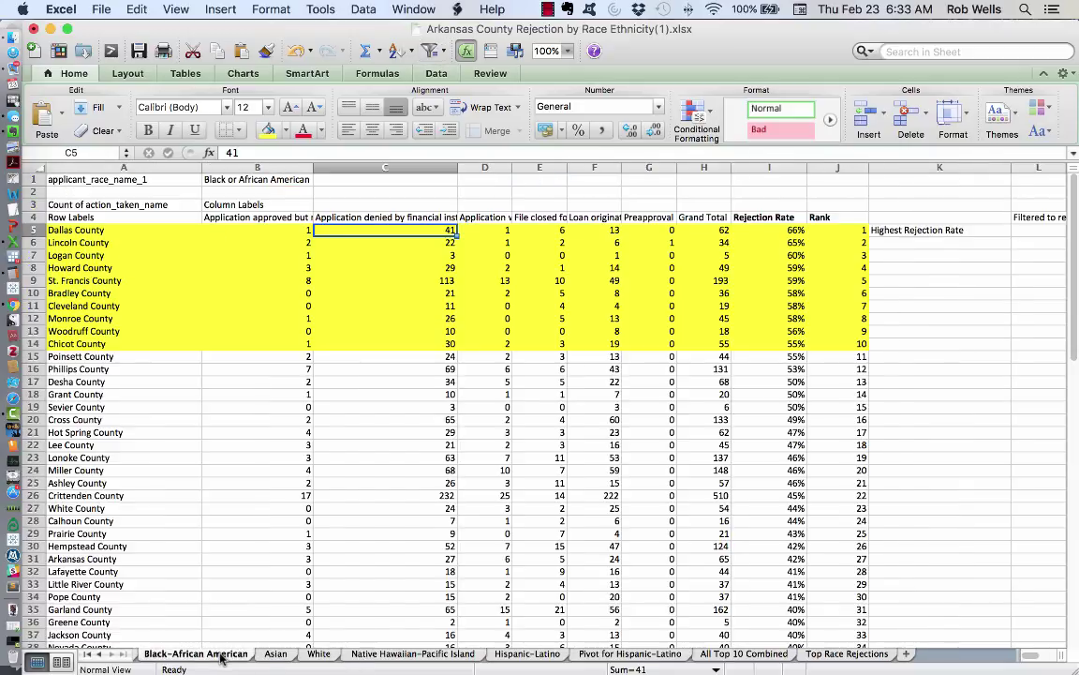
left_click(412, 344)
left_click(847, 653)
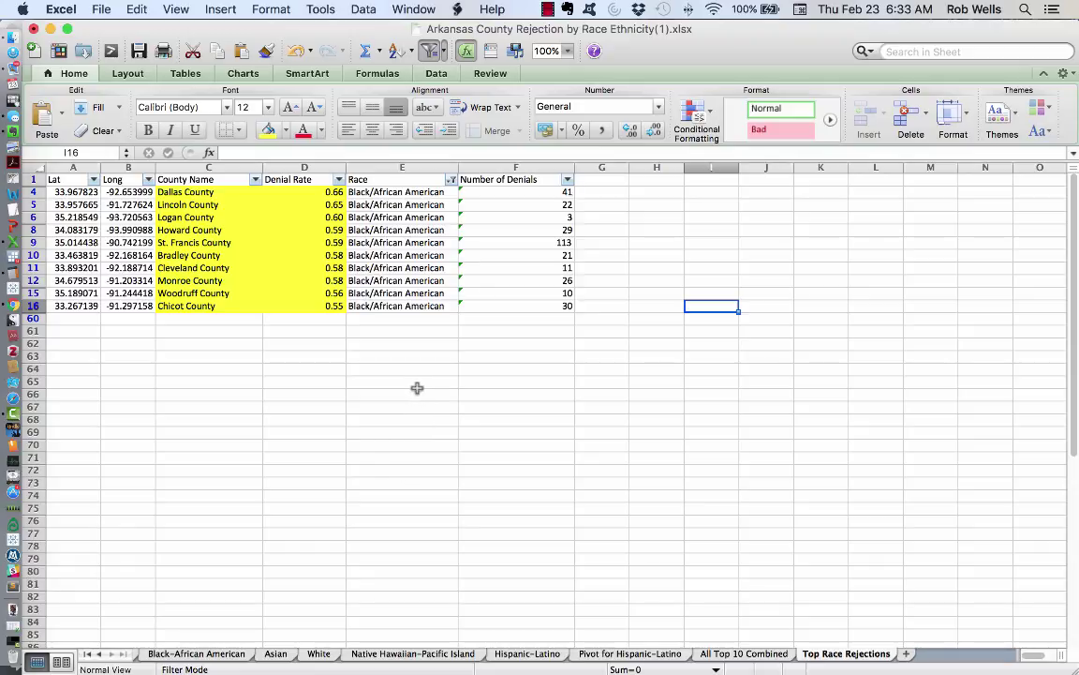
left_click(548, 9)
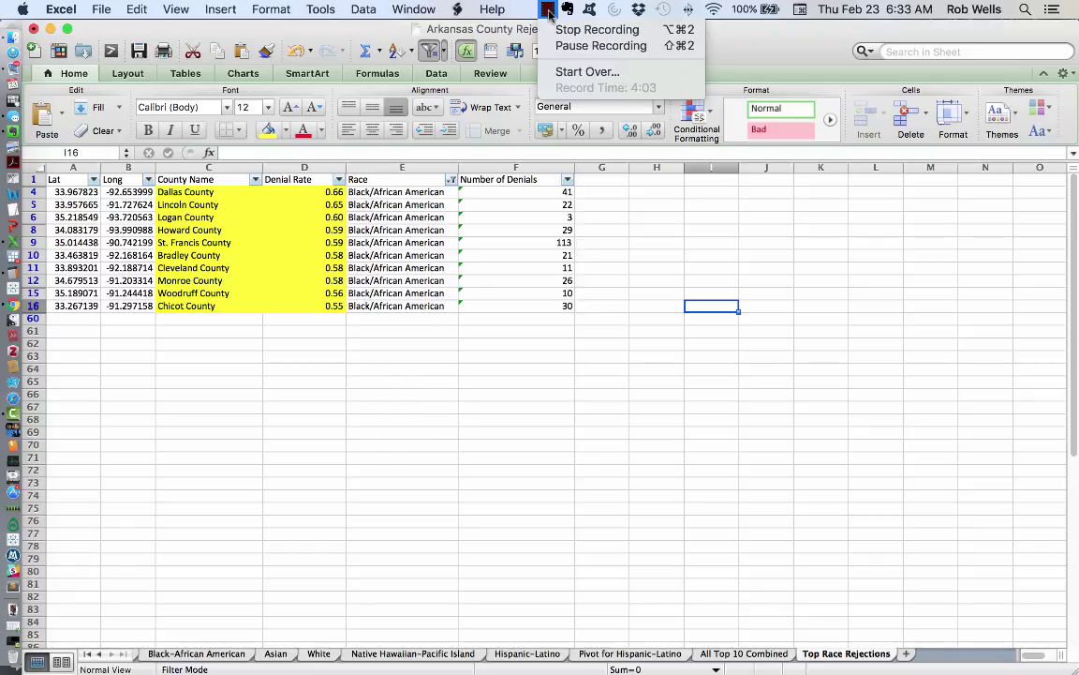